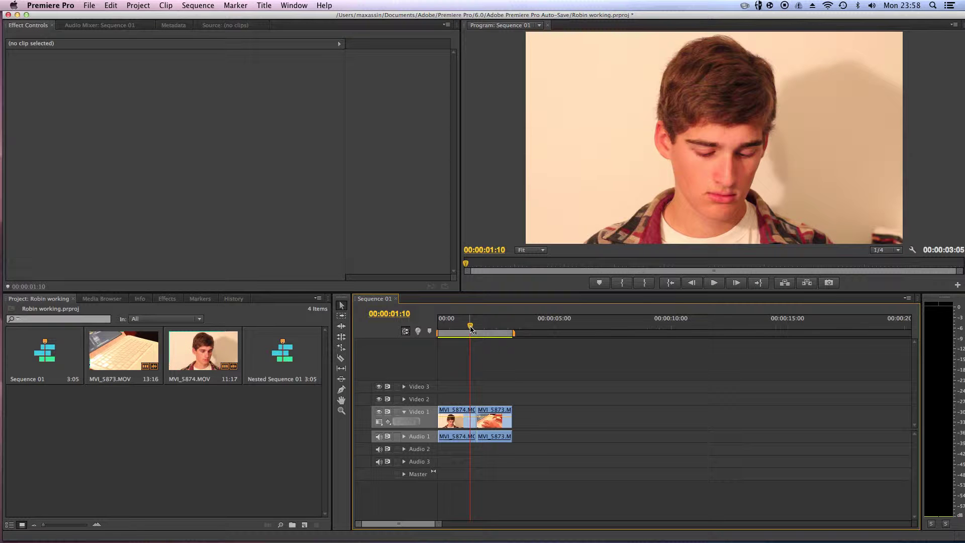
{"action": "left_click", "coordinate": [485, 410]}
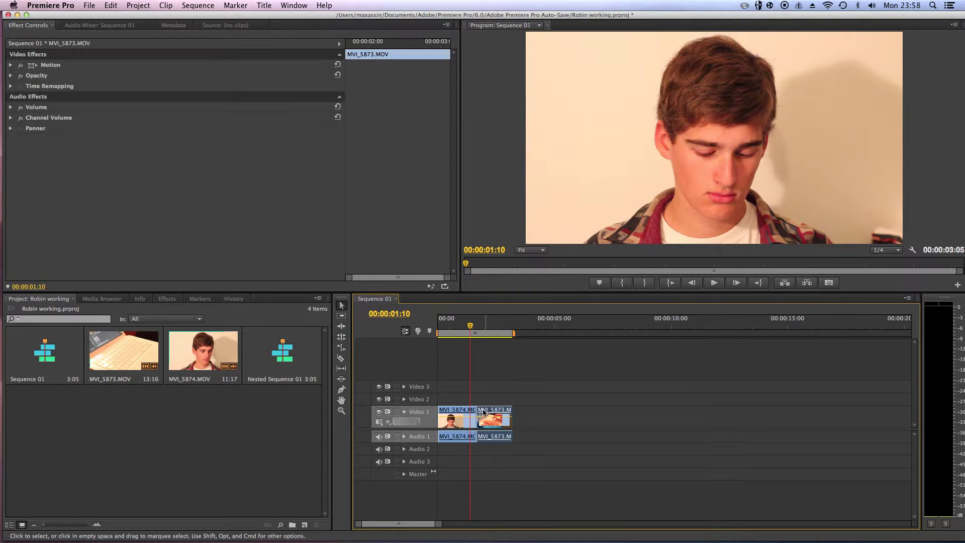
{"action": "left_click", "coordinate": [464, 410]}
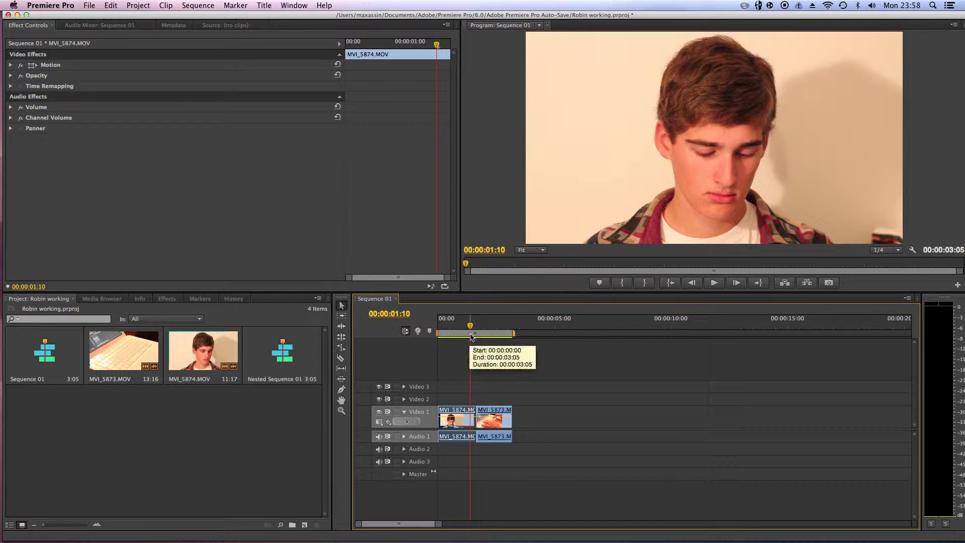
{"action": "mouse_move", "coordinate": [469, 326]}
{"action": "left_mouse_down"}
{"action": "mouse_move", "coordinate": [484, 324]}
{"action": "mouse_move", "coordinate": [466, 325]}
{"action": "left_mouse_up"}
{"action": "left_click", "coordinate": [545, 387]}
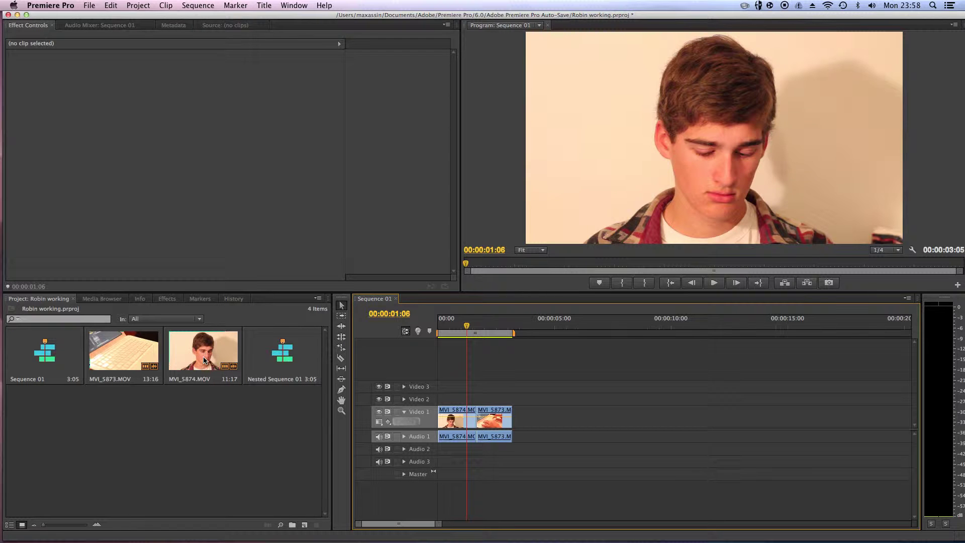
{"action": "mouse_move", "coordinate": [475, 325]}
{"action": "left_mouse_down"}
{"action": "mouse_move", "coordinate": [489, 326]}
{"action": "mouse_move", "coordinate": [466, 331]}
{"action": "left_mouse_up"}
Nest the MVI_5874.MOV and MVI_5873.MOV clips on Video 1 into a single nested sequence.
{"action": "left_click_drag", "start_coordinate": [564, 371], "coordinate": [449, 425]}
{"action": "right_click", "coordinate": [453, 412]}
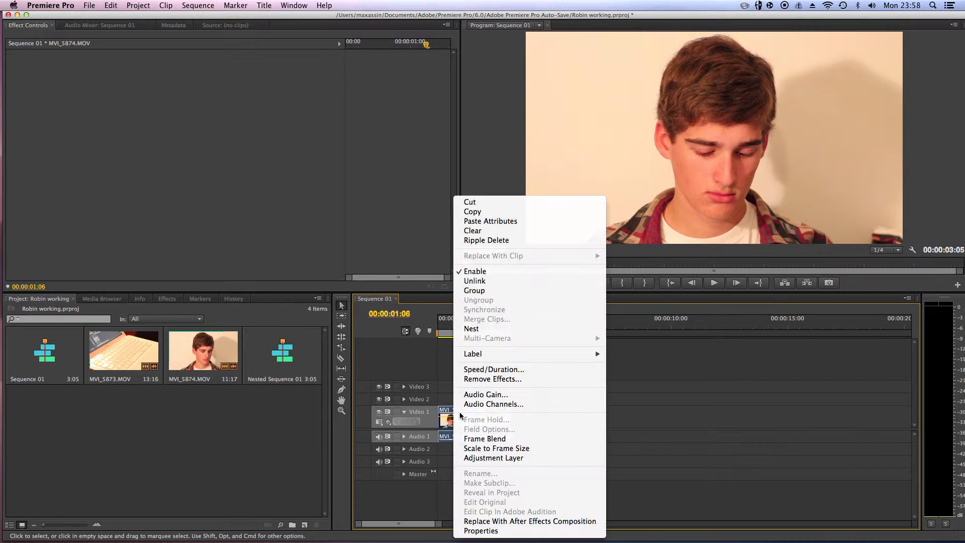
{"action": "left_click", "coordinate": [517, 327]}
{"action": "left_click", "coordinate": [569, 369]}
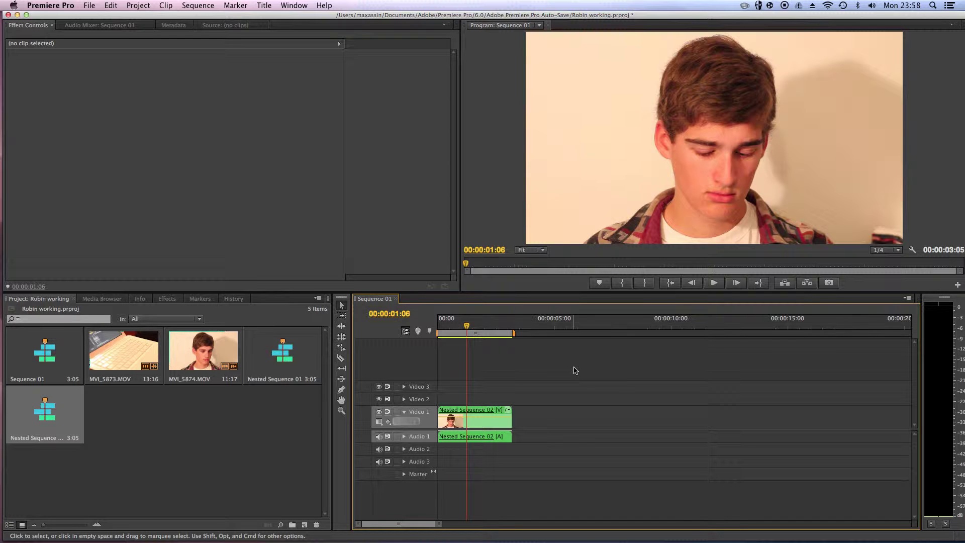
Open the nested sequence to inspect the original clips inside it, and return to Sequence 01.
{"action": "left_click", "coordinate": [481, 409]}
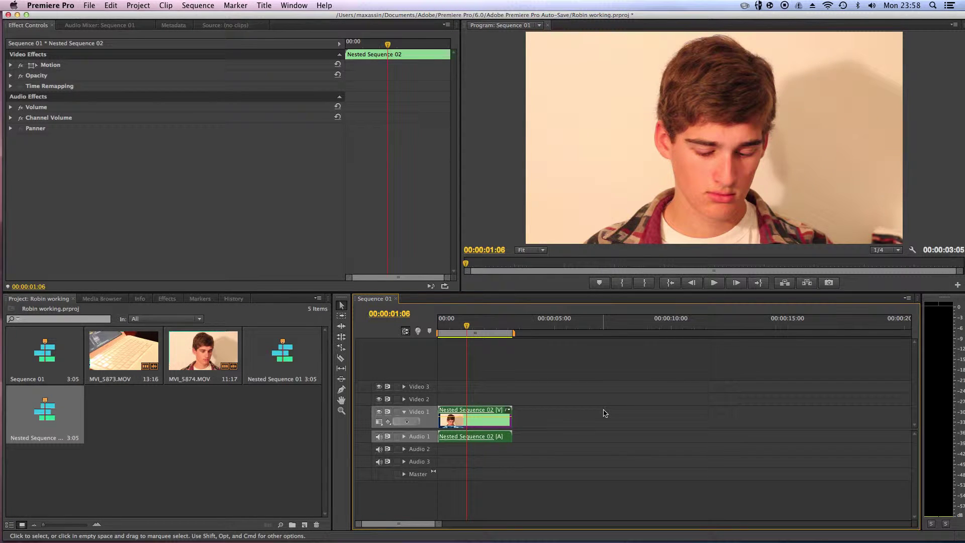
{"action": "left_click", "coordinate": [586, 415]}
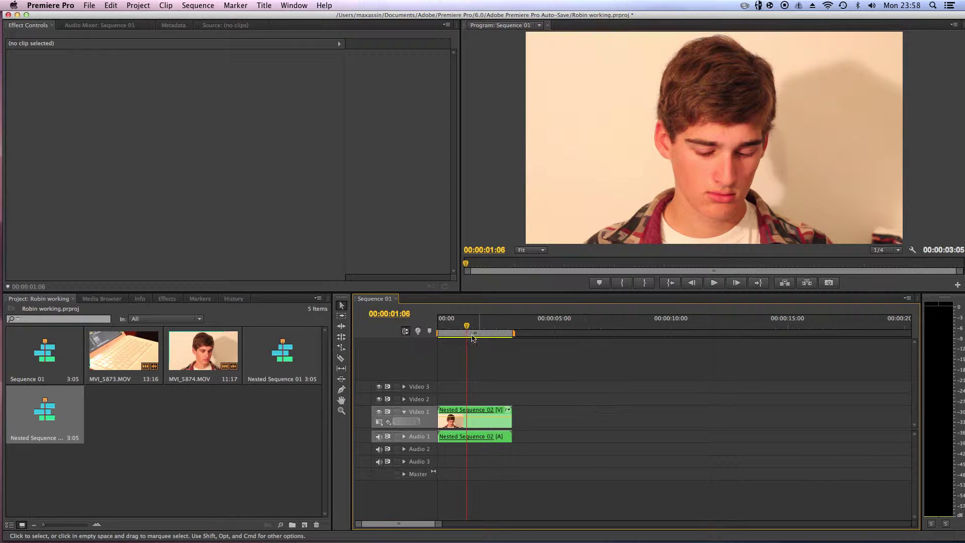
{"action": "double_click", "coordinate": [482, 411]}
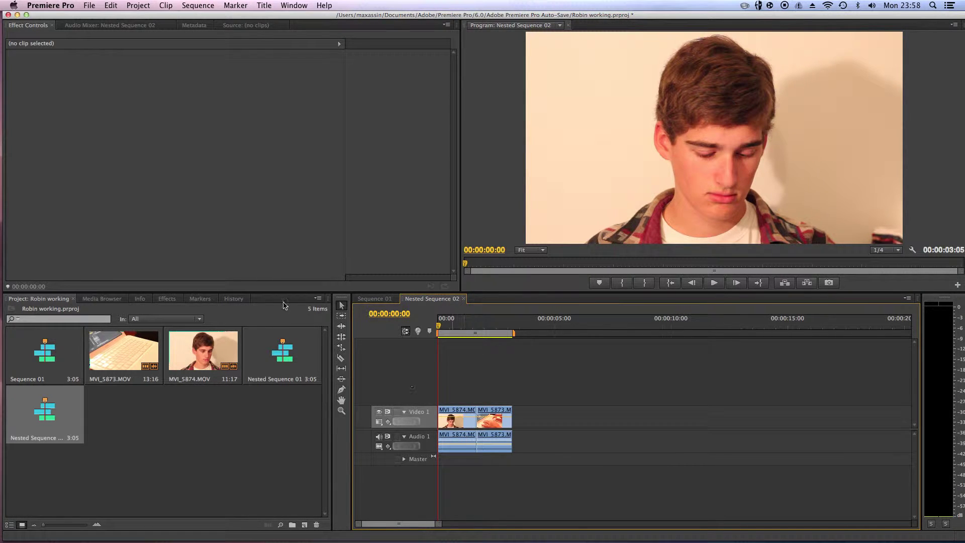
{"action": "left_click", "coordinate": [375, 298]}
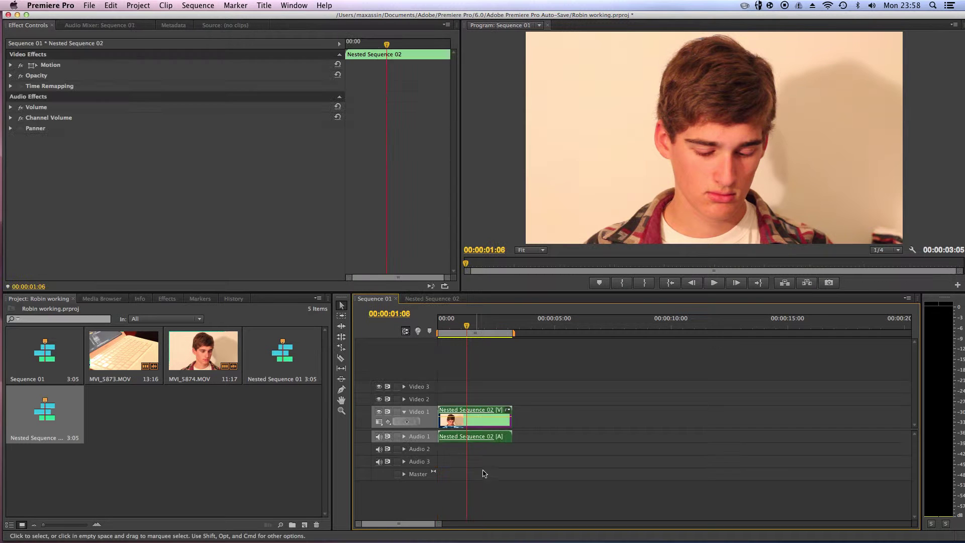
{"action": "left_click", "coordinate": [525, 412]}
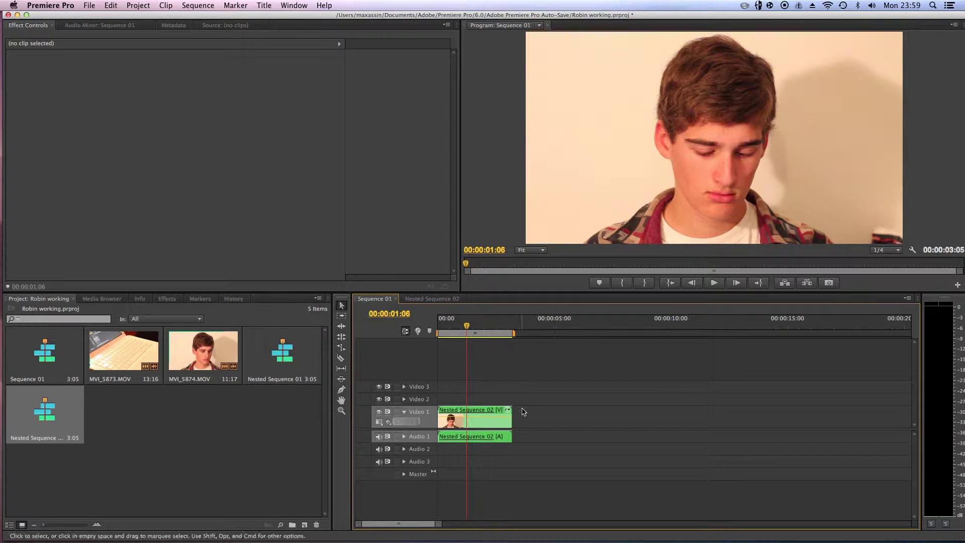
Position the playhead at 00:00:01:12 and select the nested clip on Video 1.
{"action": "mouse_move", "coordinate": [480, 324]}
{"action": "left_mouse_down"}
{"action": "mouse_move", "coordinate": [485, 334]}
{"action": "mouse_move", "coordinate": [472, 332]}
{"action": "left_mouse_up"}
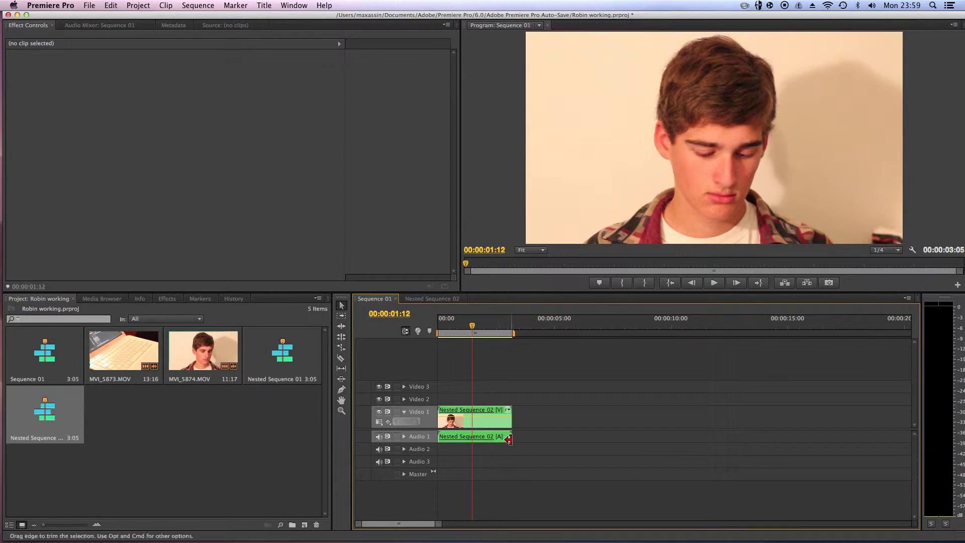
{"action": "left_click", "coordinate": [486, 414]}
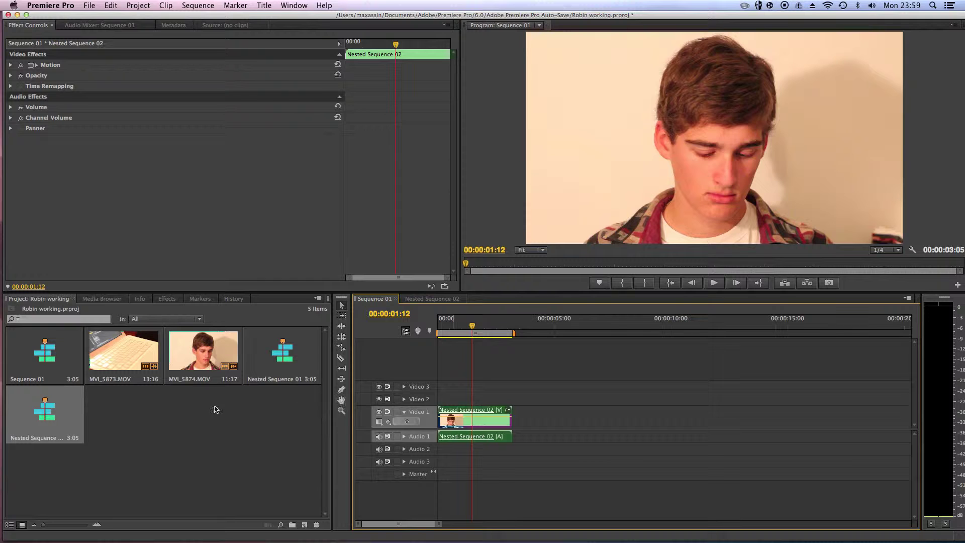
Show the effects library and resize the workspace so the library is narrower and the timeline wider.
{"action": "left_click", "coordinate": [167, 299]}
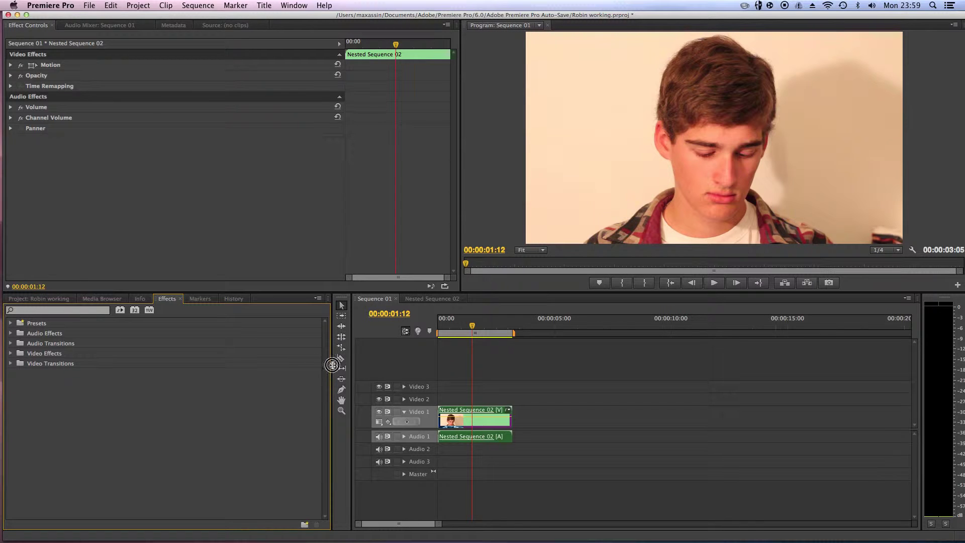
{"action": "left_click_drag", "start_coordinate": [330, 368], "coordinate": [147, 364]}
{"action": "mouse_move", "coordinate": [77, 295]}
{"action": "left_mouse_down"}
{"action": "mouse_move", "coordinate": [65, 295]}
{"action": "mouse_move", "coordinate": [107, 304]}
{"action": "mouse_move", "coordinate": [61, 303]}
{"action": "mouse_move", "coordinate": [73, 304]}
{"action": "left_mouse_up"}
{"action": "left_click_drag", "start_coordinate": [149, 357], "coordinate": [373, 357]}
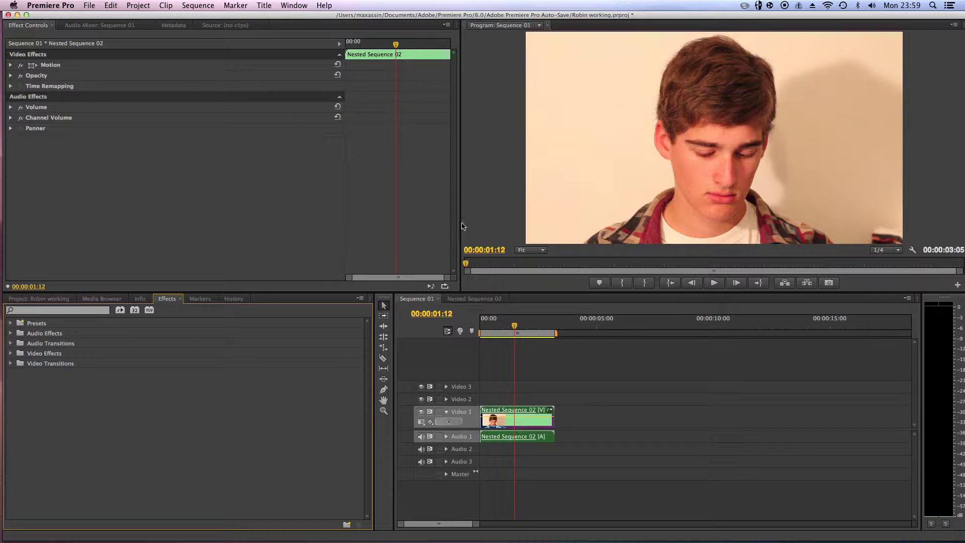
{"action": "mouse_move", "coordinate": [463, 225]}
{"action": "left_mouse_down"}
{"action": "mouse_move", "coordinate": [319, 226]}
{"action": "mouse_move", "coordinate": [506, 237]}
{"action": "mouse_move", "coordinate": [460, 242]}
{"action": "left_mouse_up"}
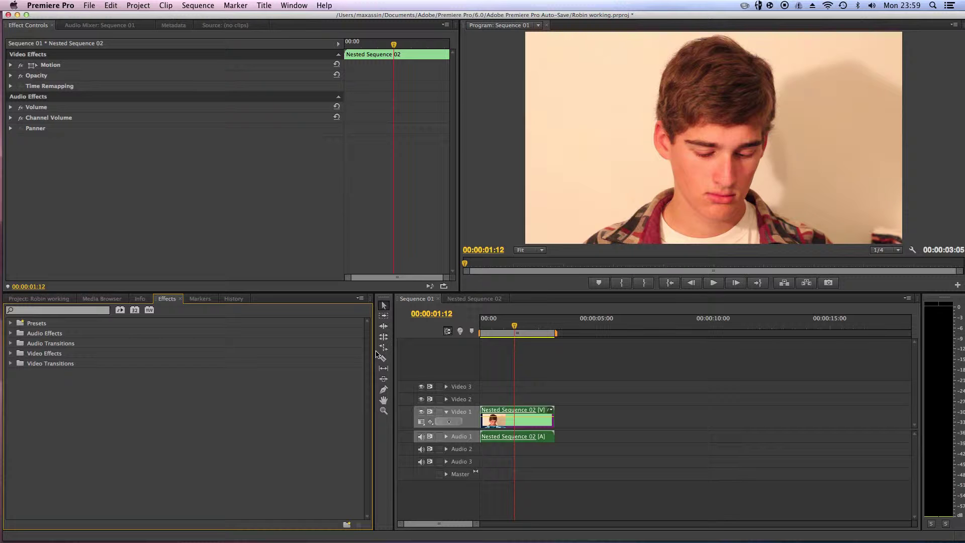
{"action": "left_click_drag", "start_coordinate": [375, 353], "coordinate": [284, 361]}
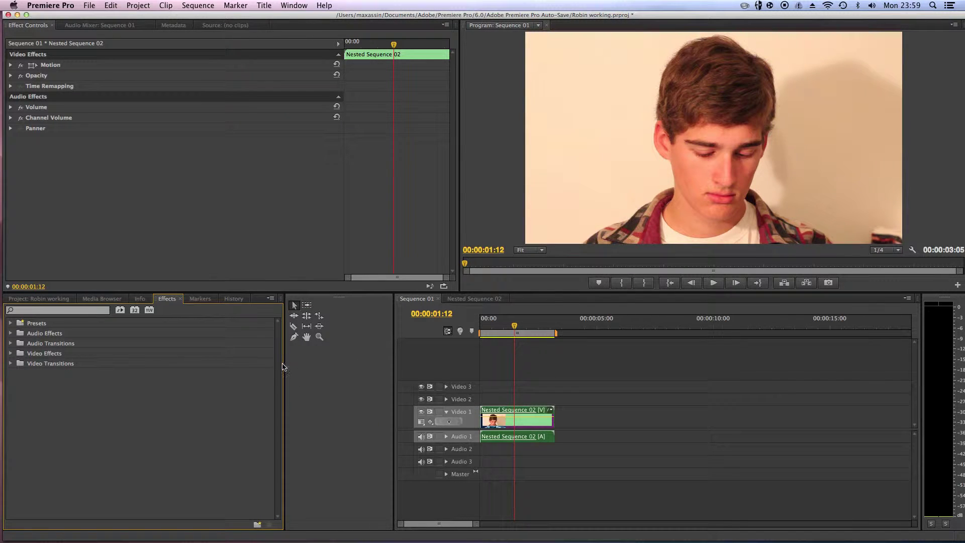
{"action": "left_click_drag", "start_coordinate": [395, 373], "coordinate": [266, 368]}
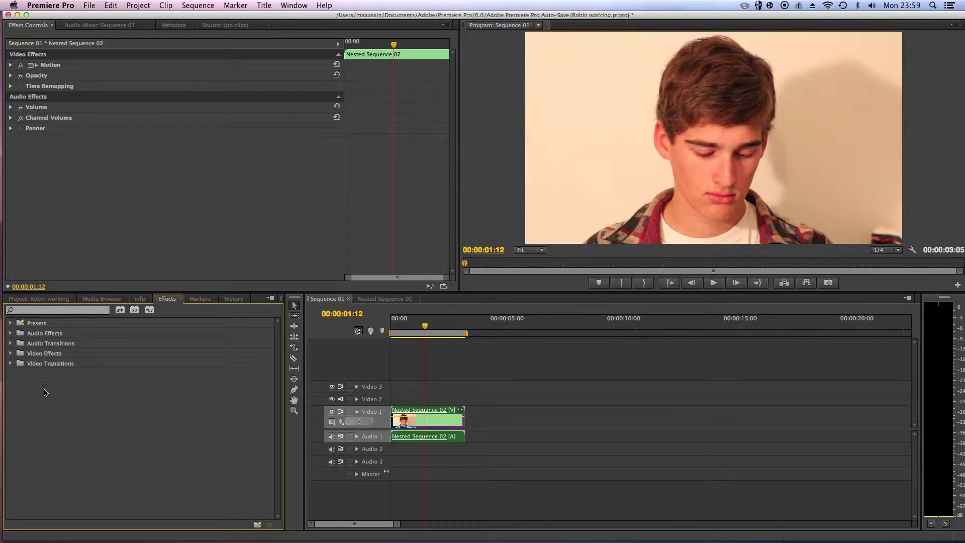
Expand the Video Effects category and its Color Correction group in the effects library.
{"action": "left_click", "coordinate": [62, 354]}
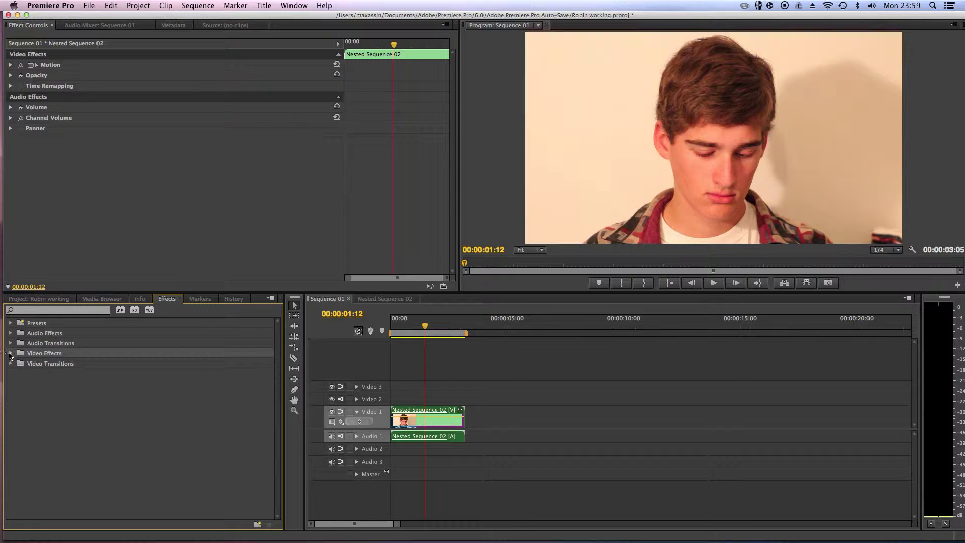
{"action": "left_click", "coordinate": [9, 356]}
{"action": "scroll", "coordinate": [124, 441], "scroll_direction": "down", "scroll_amount": 2}
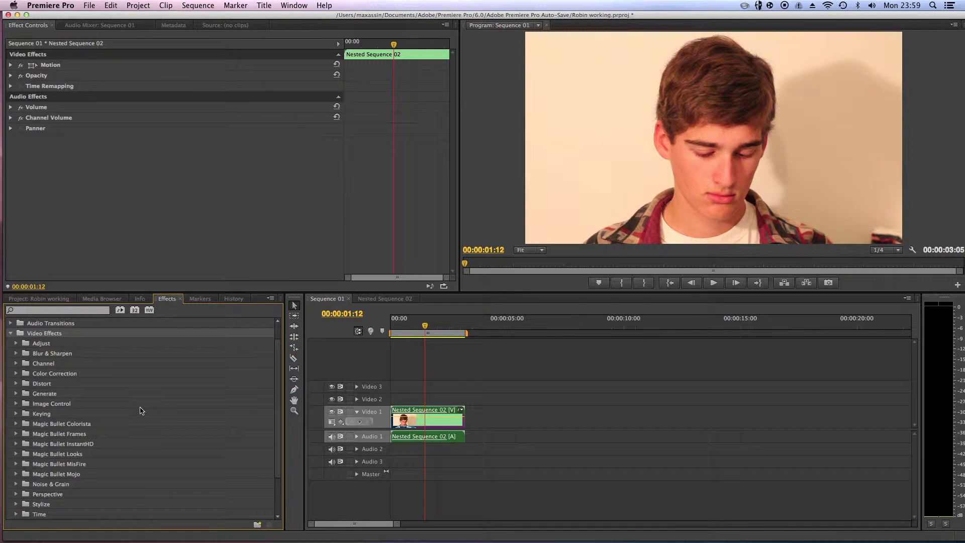
{"action": "left_click", "coordinate": [43, 377]}
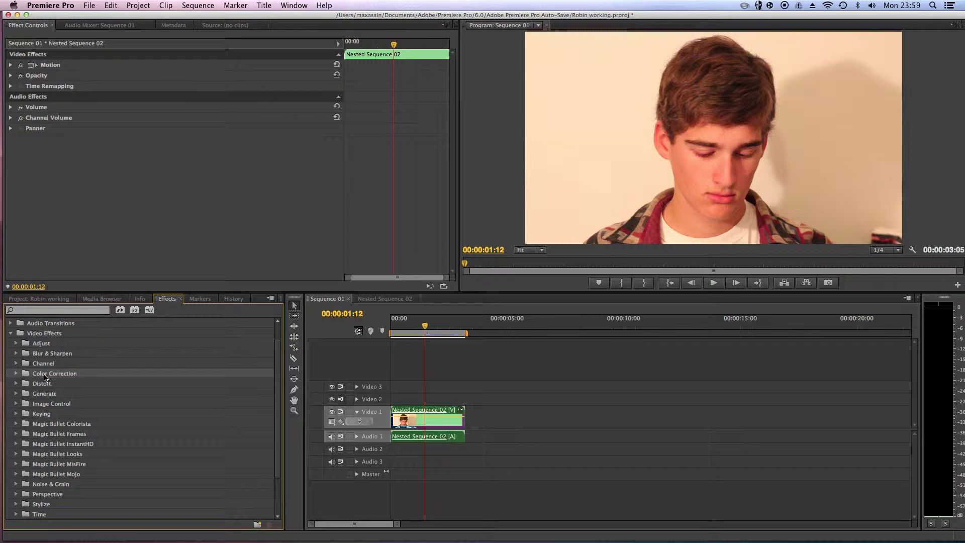
{"action": "left_click", "coordinate": [15, 373]}
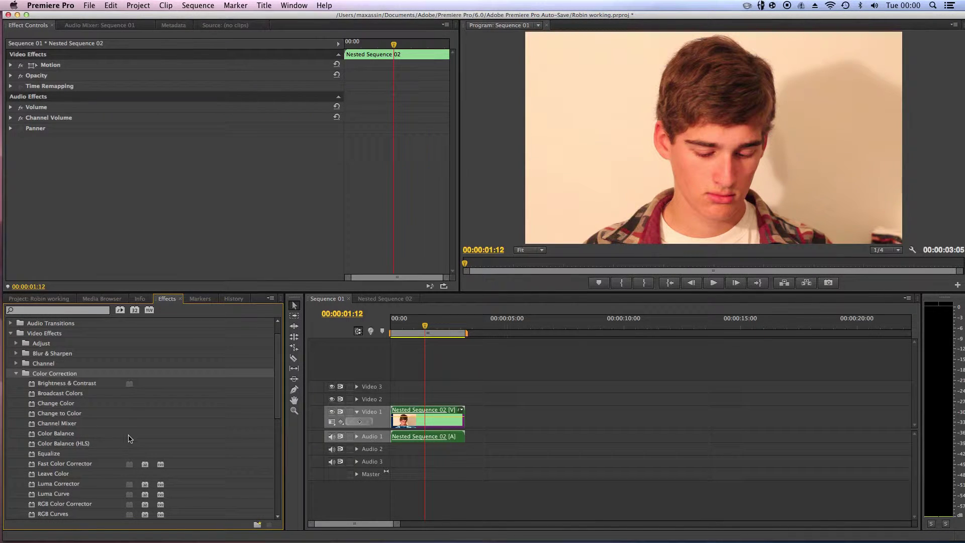
{"action": "scroll", "coordinate": [121, 442], "scroll_direction": "down", "scroll_amount": 4}
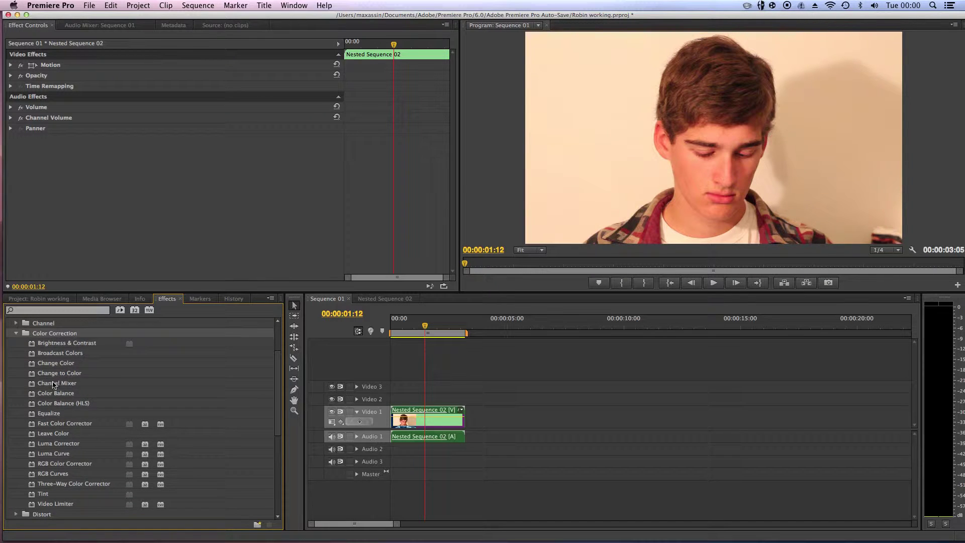
Apply the Brightness & Contrast effect to the nested clip on Video 1.
{"action": "left_click", "coordinate": [31, 386]}
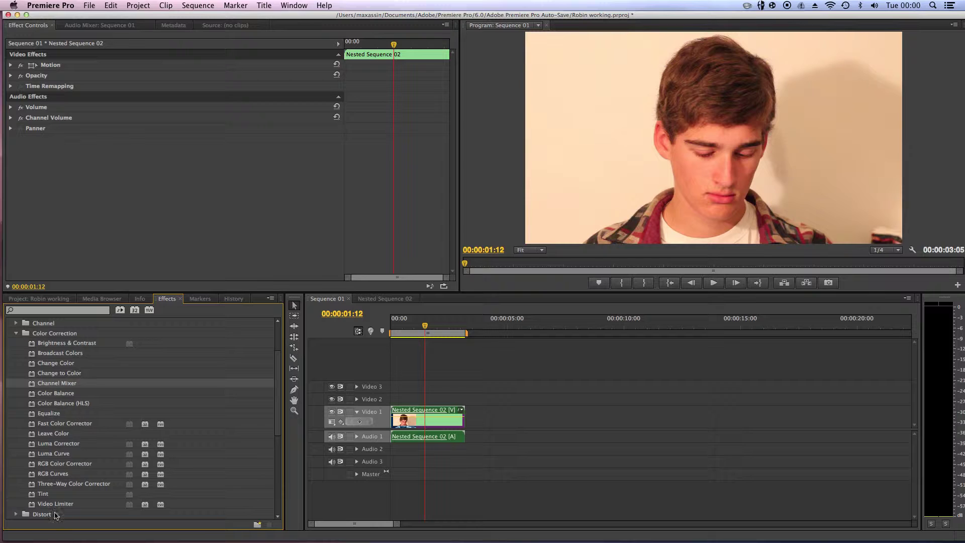
{"action": "left_click", "coordinate": [63, 434]}
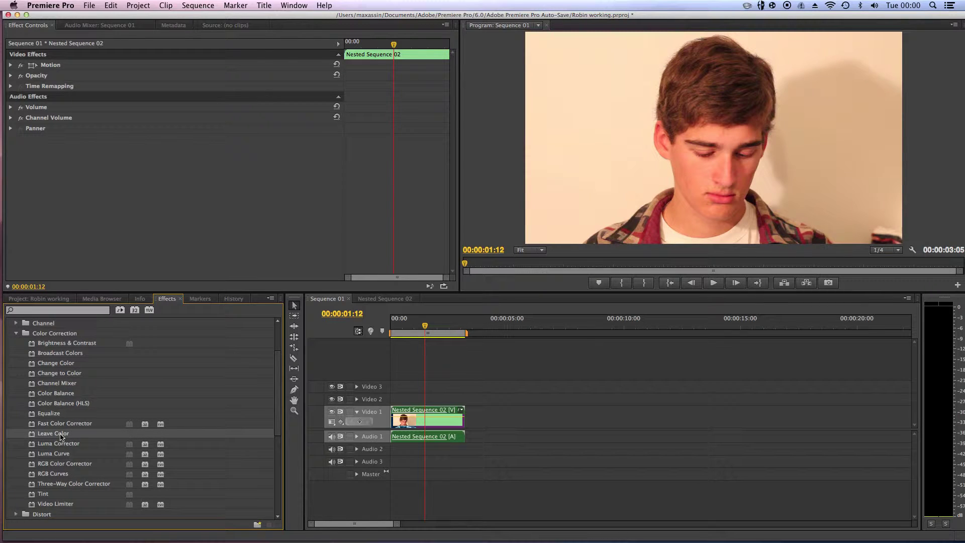
{"action": "left_click", "coordinate": [512, 423]}
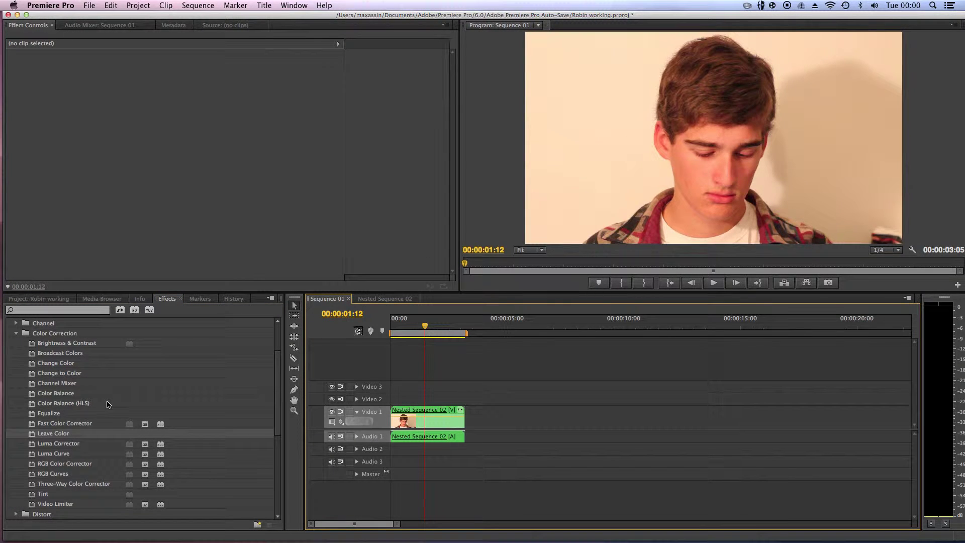
{"action": "left_click", "coordinate": [77, 345]}
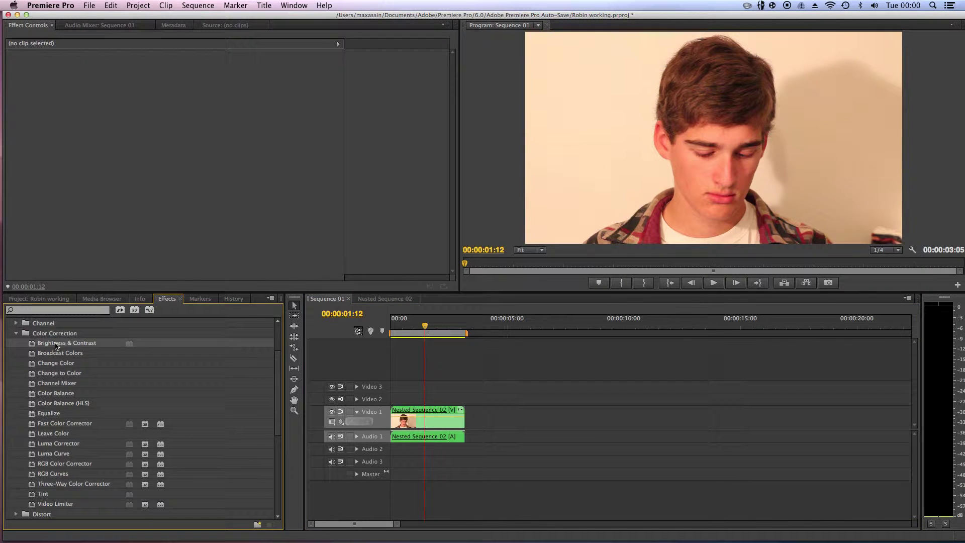
{"action": "left_click_drag", "start_coordinate": [55, 346], "coordinate": [434, 409]}
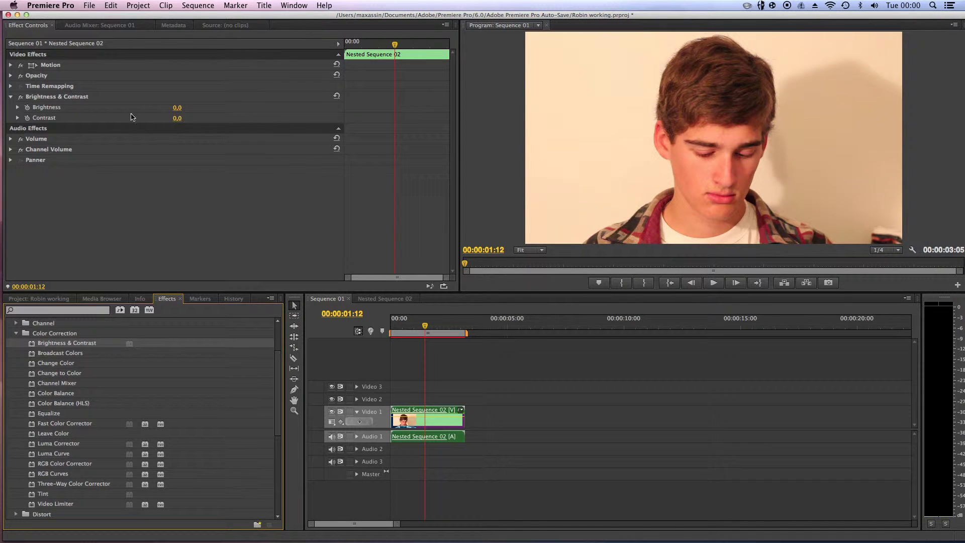
Examine the nested clip's effect settings, including Motion, Opacity, Time Remapping and Brightness & Contrast.
{"action": "left_click", "coordinate": [37, 98]}
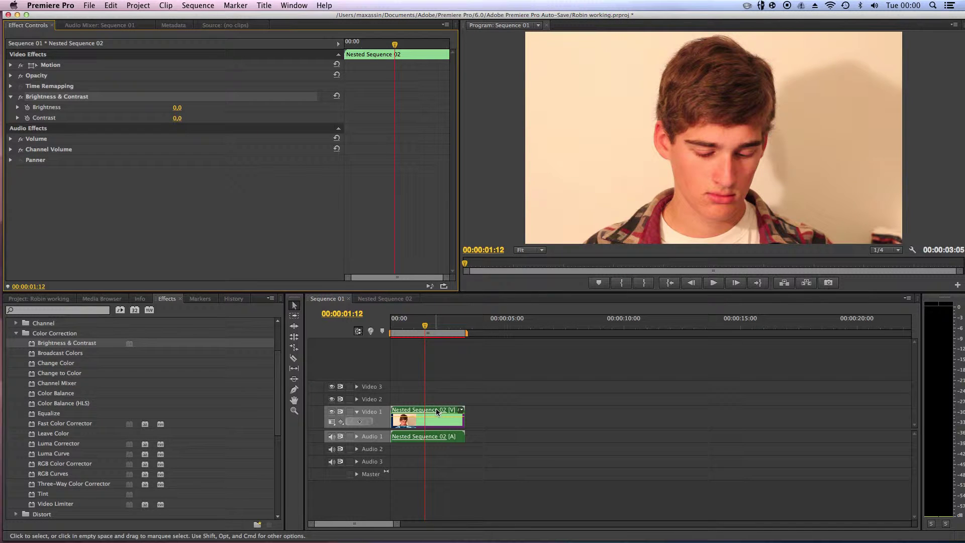
{"action": "left_click", "coordinate": [25, 55]}
{"action": "left_click", "coordinate": [47, 100]}
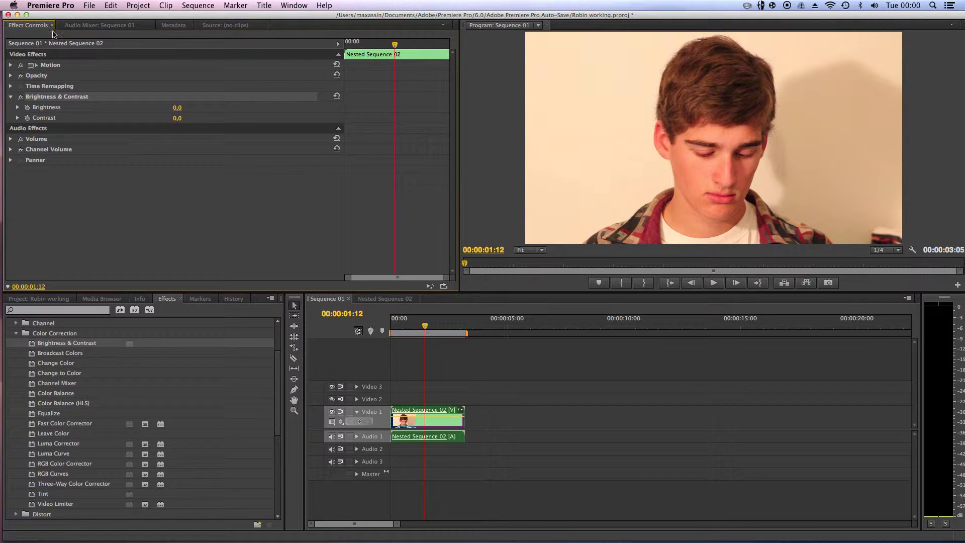
{"action": "left_click", "coordinate": [67, 65]}
{"action": "left_click", "coordinate": [57, 76]}
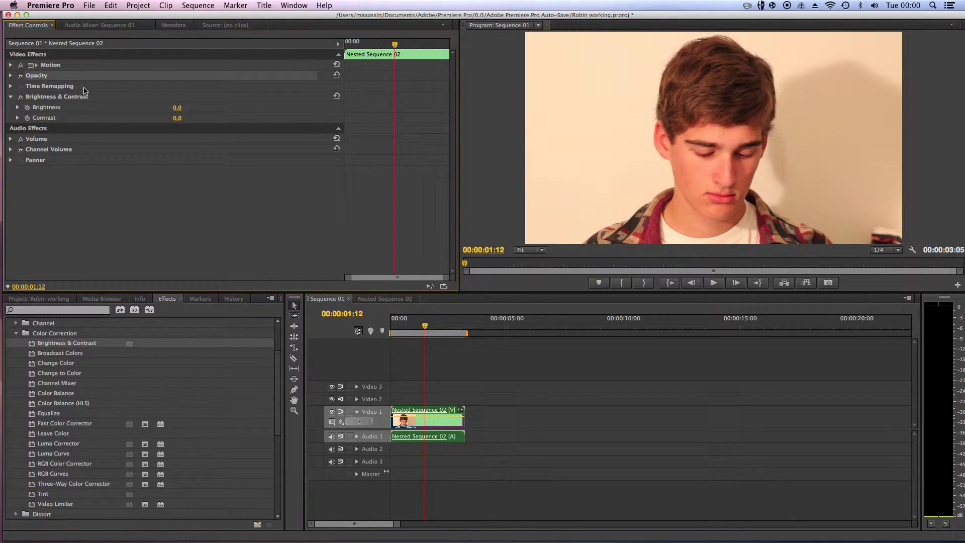
{"action": "left_click", "coordinate": [86, 88]}
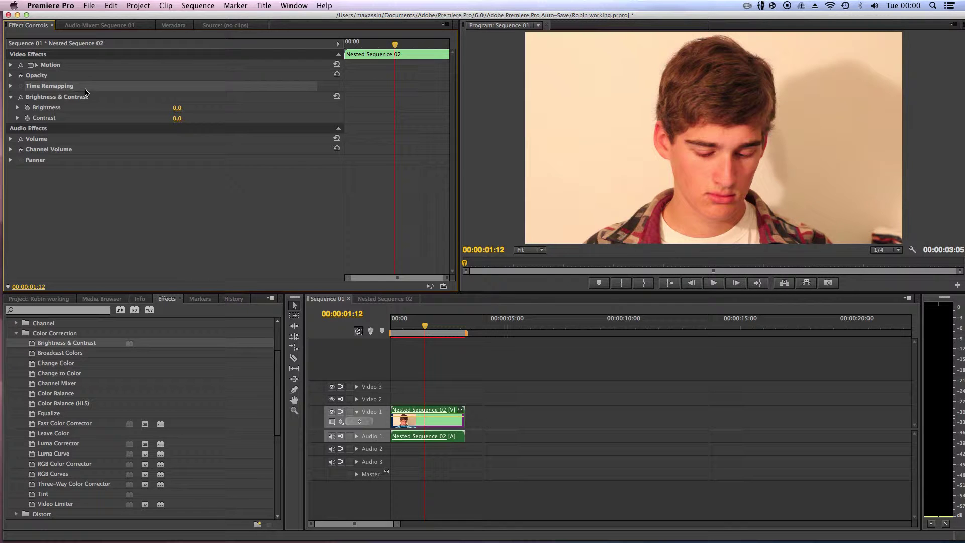
{"action": "left_click", "coordinate": [502, 349]}
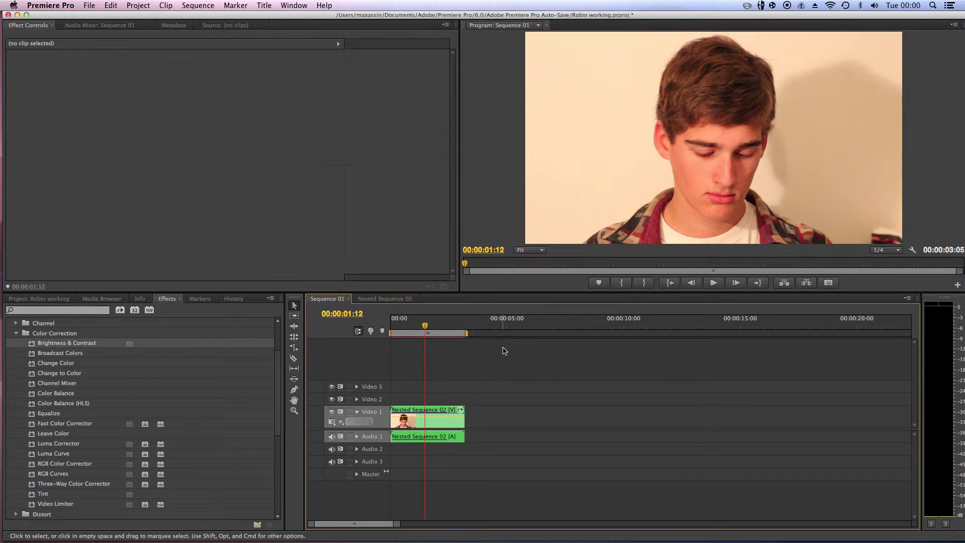
{"action": "left_click", "coordinate": [449, 419]}
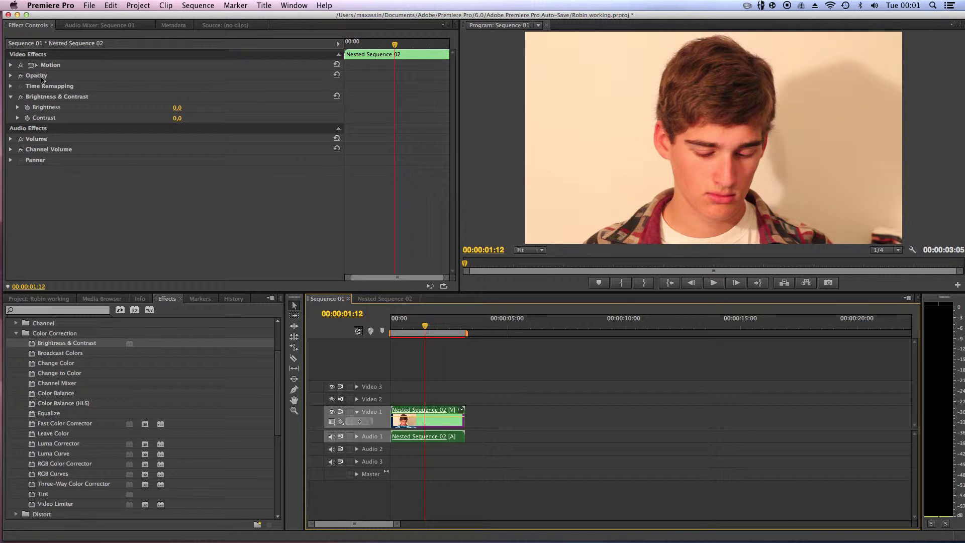
{"action": "left_click", "coordinate": [11, 67]}
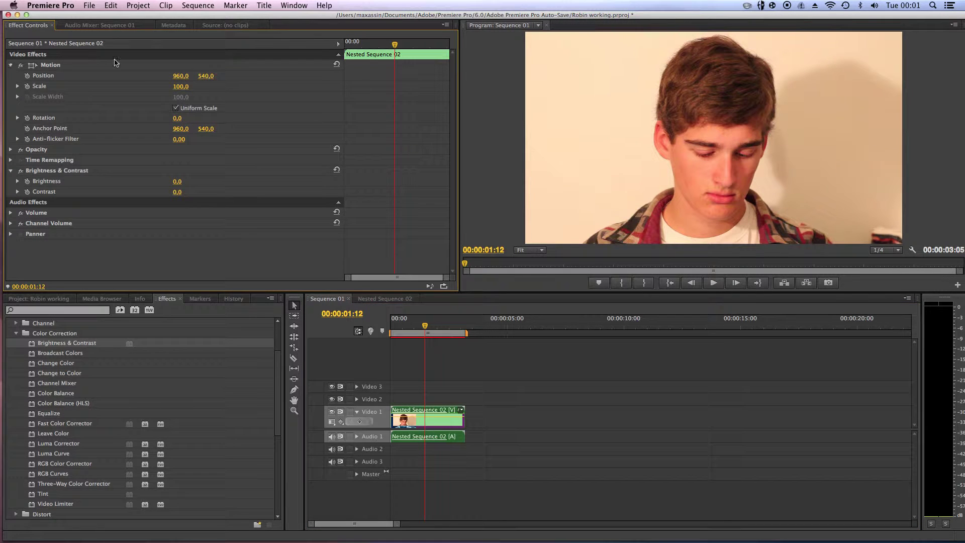
{"action": "left_click", "coordinate": [10, 66]}
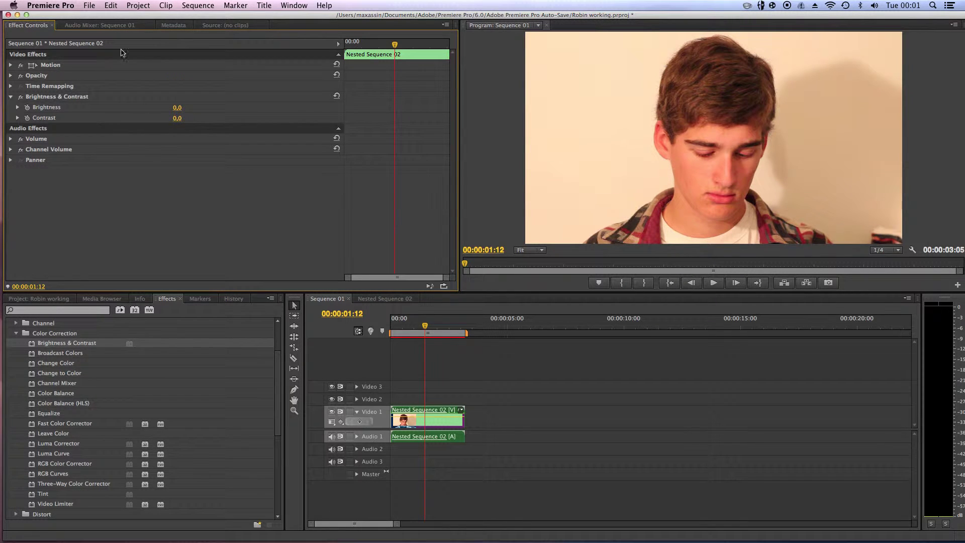
Set the nested clip's Brightness & Contrast effect to brightness 31 and contrast -8.
{"action": "left_click", "coordinate": [42, 87]}
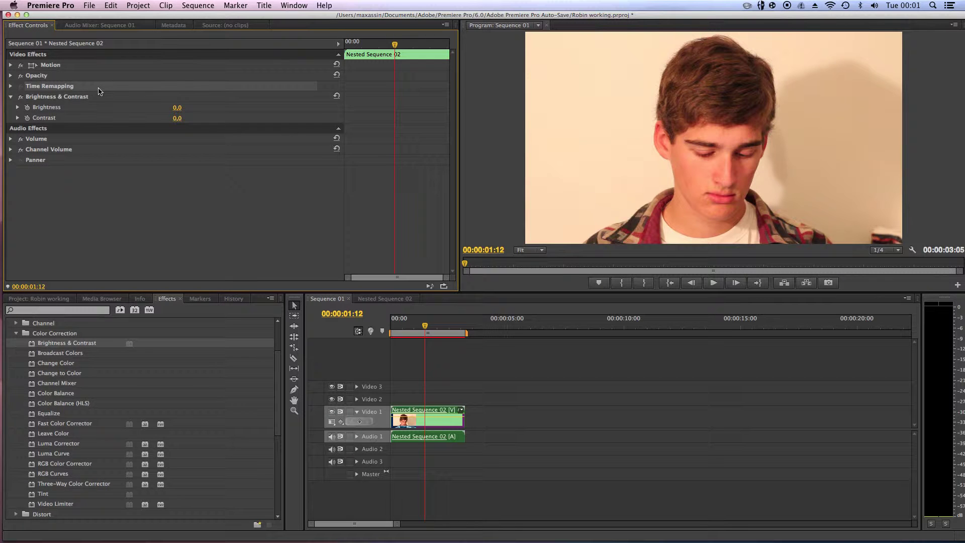
{"action": "left_click", "coordinate": [56, 97]}
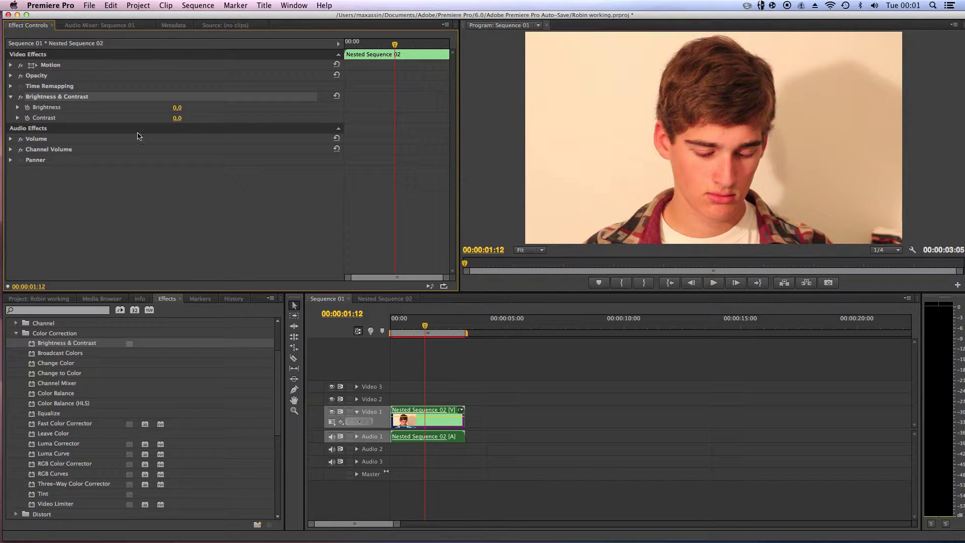
{"action": "left_click", "coordinate": [54, 106]}
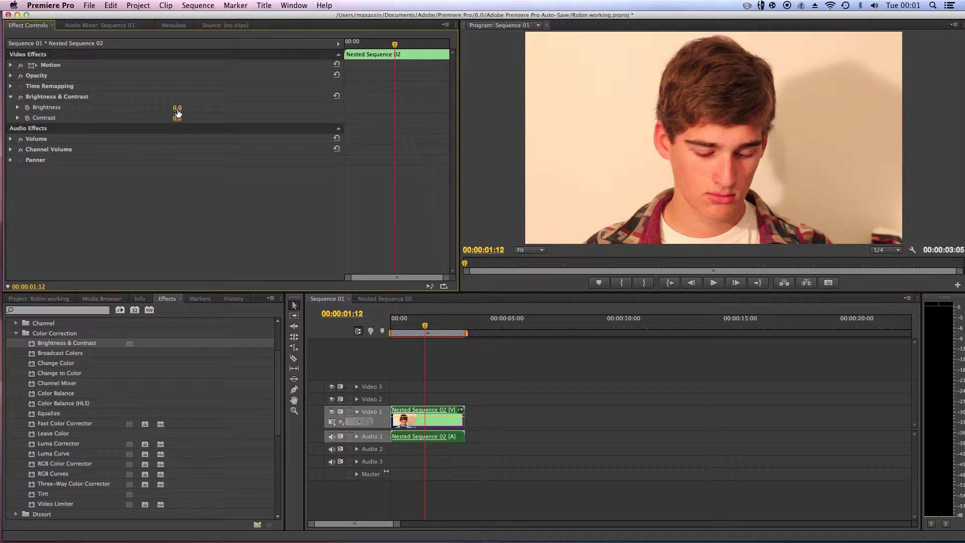
{"action": "left_click_drag", "start_coordinate": [177, 107], "coordinate": [187, 108]}
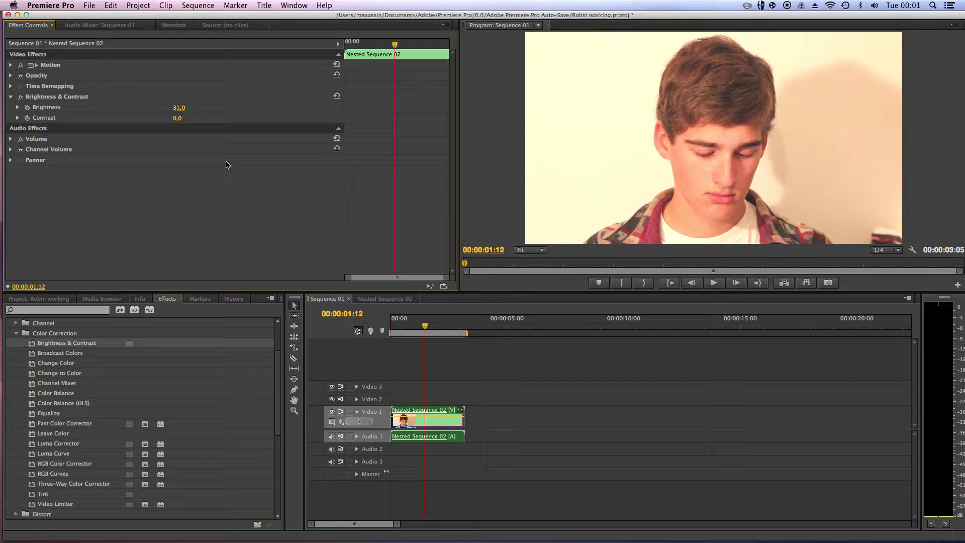
{"action": "left_click_drag", "start_coordinate": [179, 118], "coordinate": [168, 118]}
Apply the Color Balance effect from the Color Correction group to the nested clip on Video 1.
{"action": "left_click", "coordinate": [51, 395]}
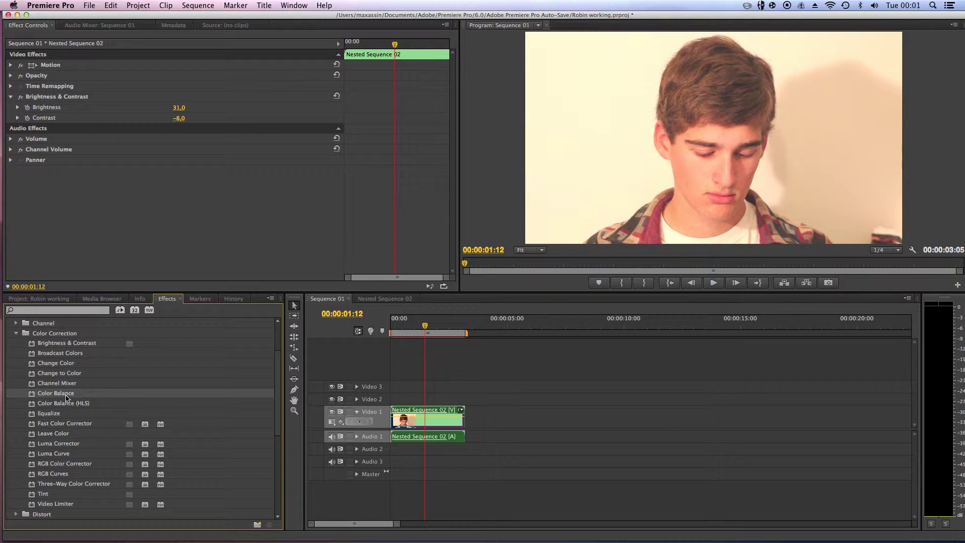
{"action": "left_click_drag", "start_coordinate": [63, 395], "coordinate": [407, 414]}
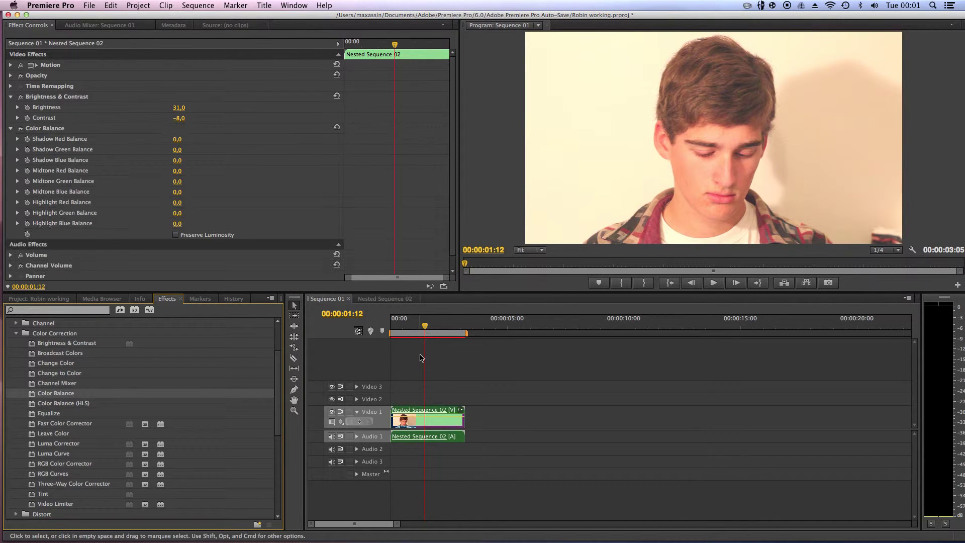
{"action": "left_click", "coordinate": [57, 146]}
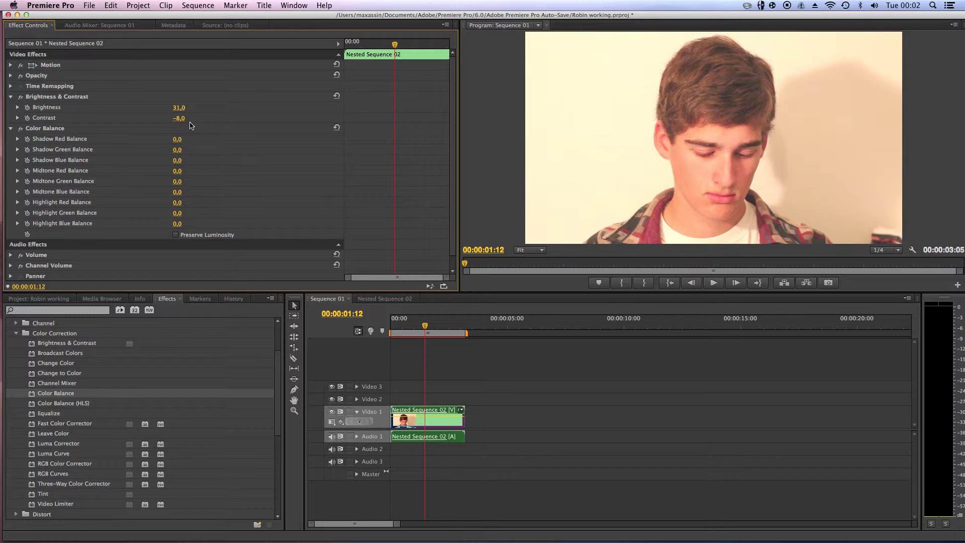
Set Color Balance shadows to red 34, green -6, blue 36 and midtones to red -2, green -1, blue 2.
{"action": "left_click_drag", "start_coordinate": [178, 142], "coordinate": [177, 141]}
{"action": "left_click_drag", "start_coordinate": [181, 141], "coordinate": [182, 151]}
{"action": "left_click_drag", "start_coordinate": [178, 173], "coordinate": [186, 173]}
Compare the image with the Color Balance effect switched off and on.
{"action": "left_click", "coordinate": [31, 130]}
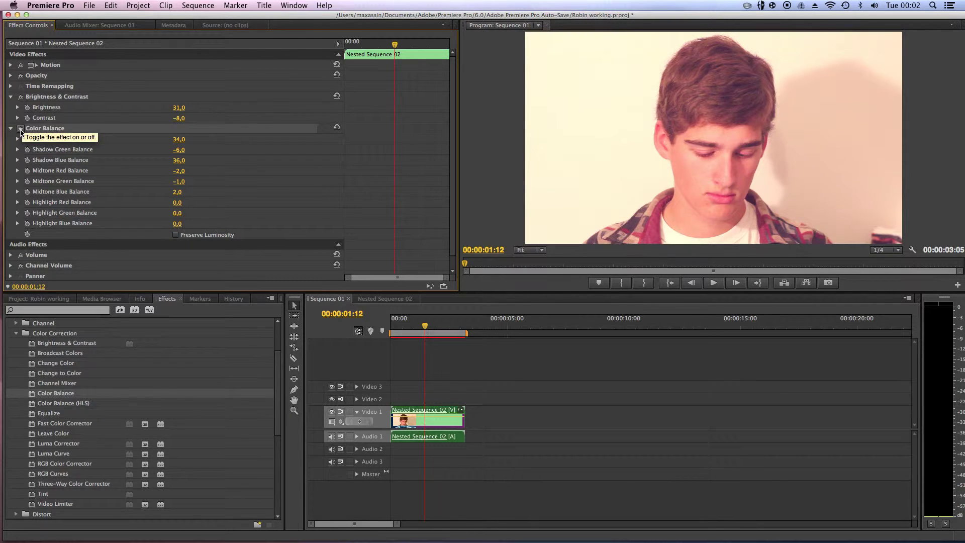
{"action": "left_click", "coordinate": [20, 129]}
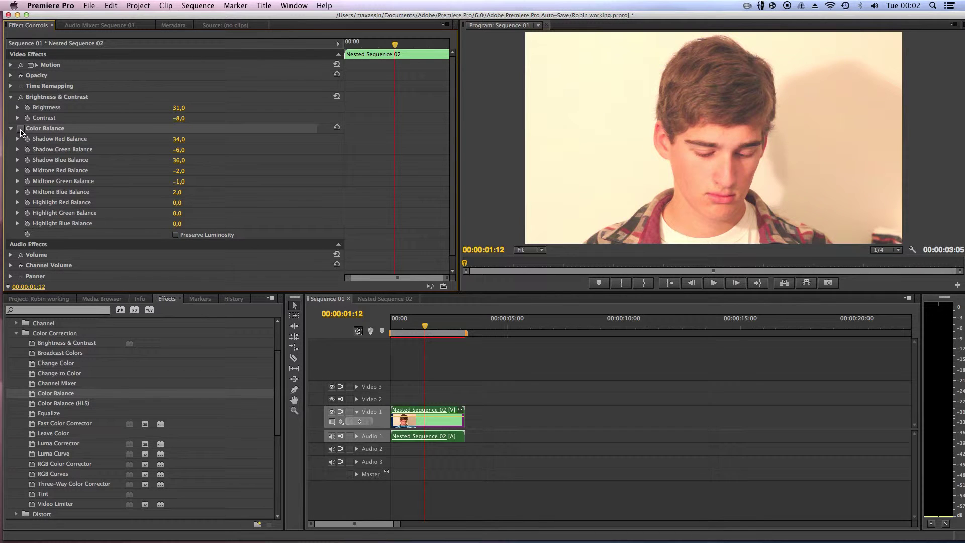
{"action": "left_click", "coordinate": [20, 129]}
Set Color Balance highlights to red -38, green -14, blue 13, and compare the image with both color effects off and on.
{"action": "left_click_drag", "start_coordinate": [179, 203], "coordinate": [180, 223]}
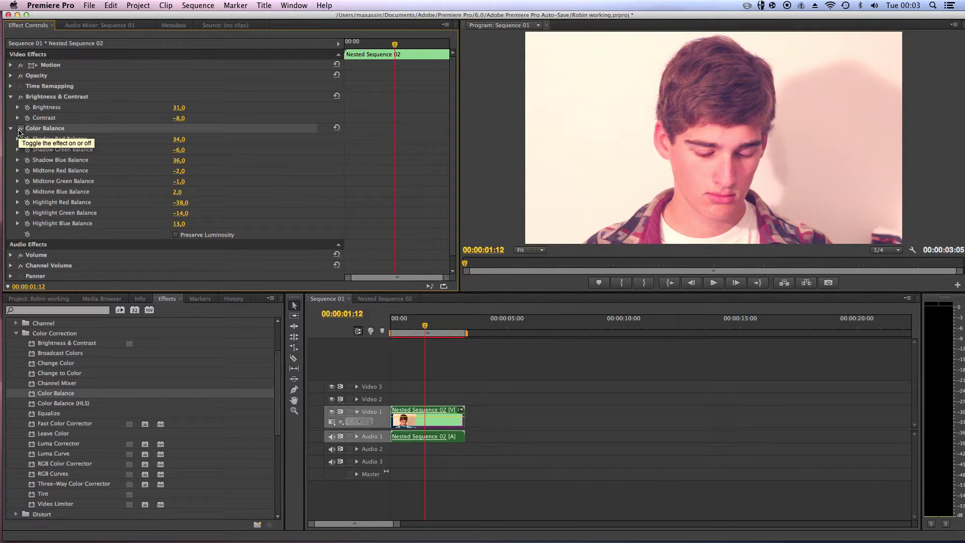
{"action": "left_click", "coordinate": [20, 128]}
{"action": "left_click", "coordinate": [20, 128]}
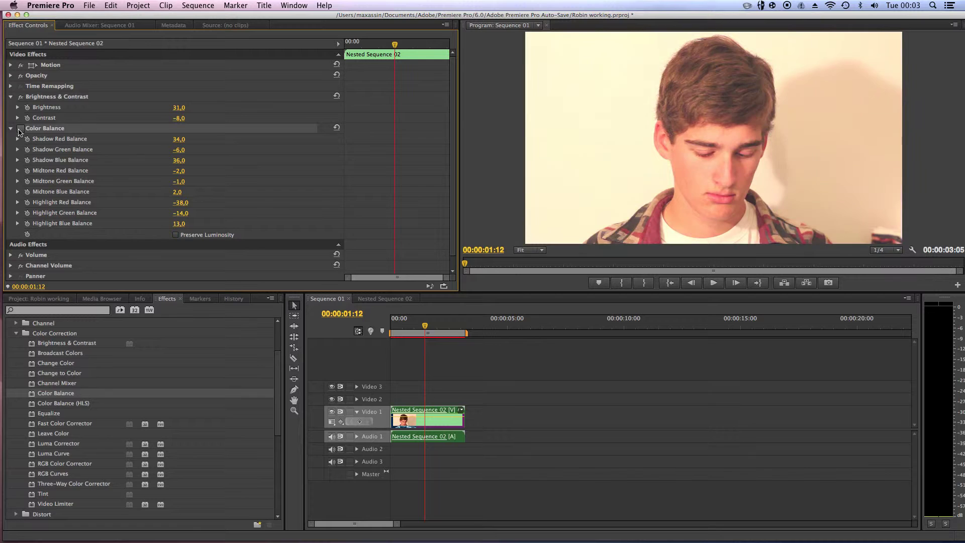
{"action": "left_click", "coordinate": [19, 129]}
{"action": "left_click", "coordinate": [20, 129]}
{"action": "left_click", "coordinate": [21, 96]}
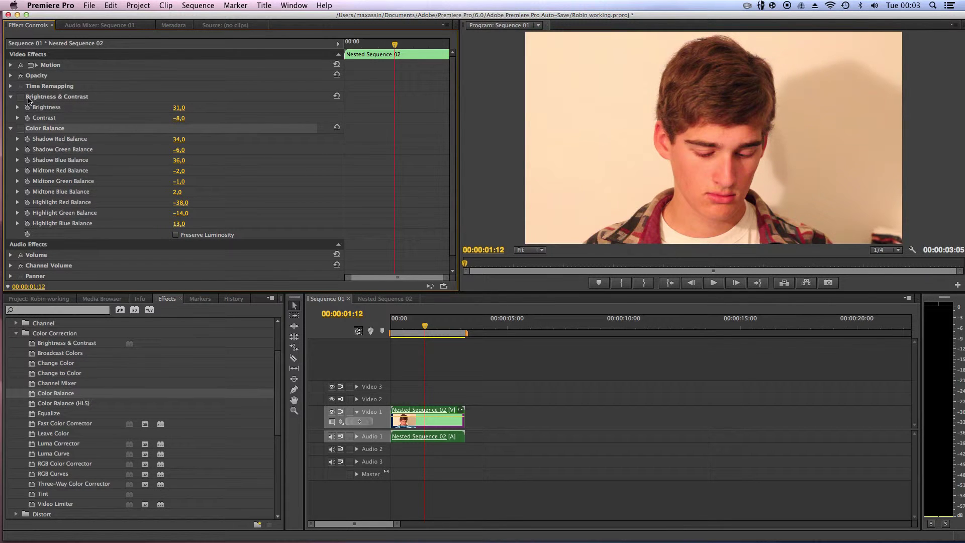
{"action": "left_click", "coordinate": [21, 96]}
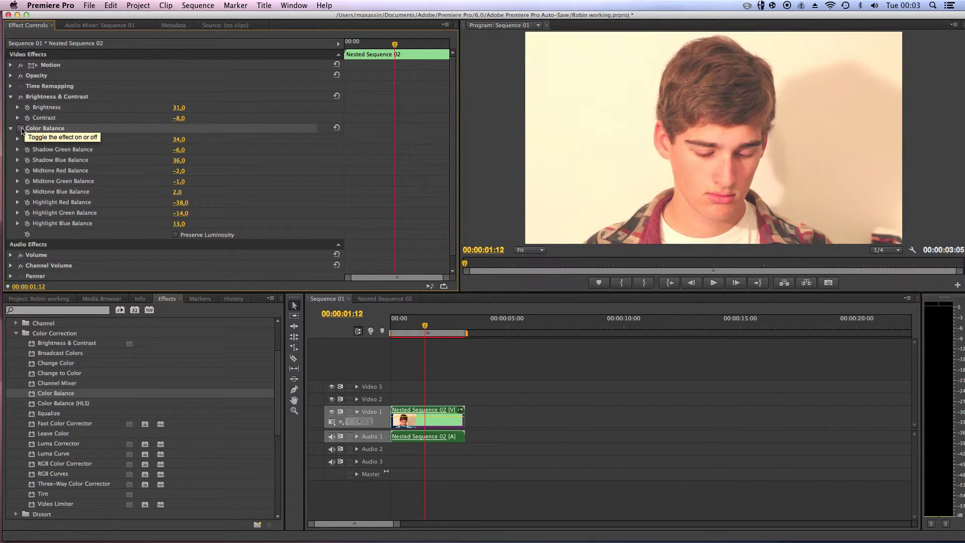
{"action": "left_click", "coordinate": [21, 128]}
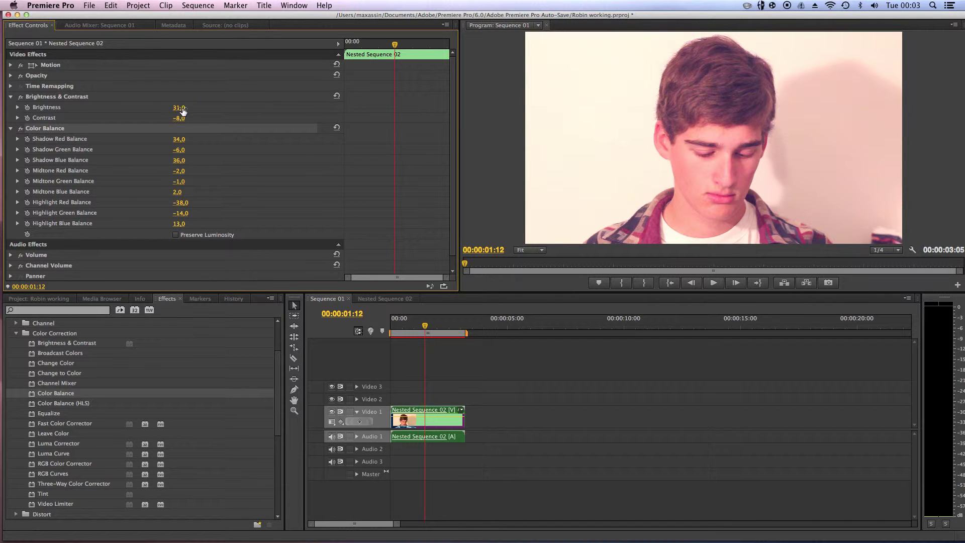
Lower the brightness to 14, keep the contrast at -8, and compare the image with both color effects off and on.
{"action": "left_click_drag", "start_coordinate": [181, 108], "coordinate": [173, 108]}
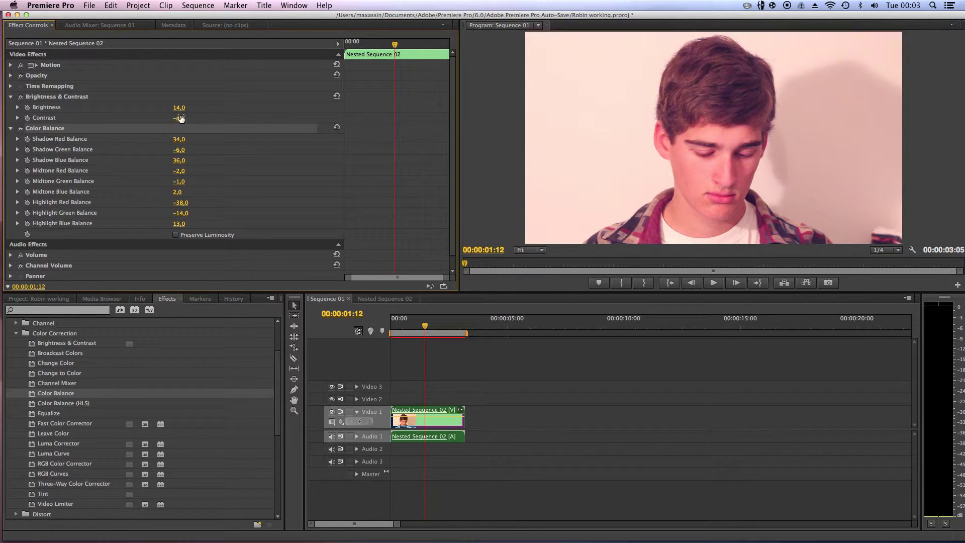
{"action": "left_click_drag", "start_coordinate": [178, 118], "coordinate": [176, 118]}
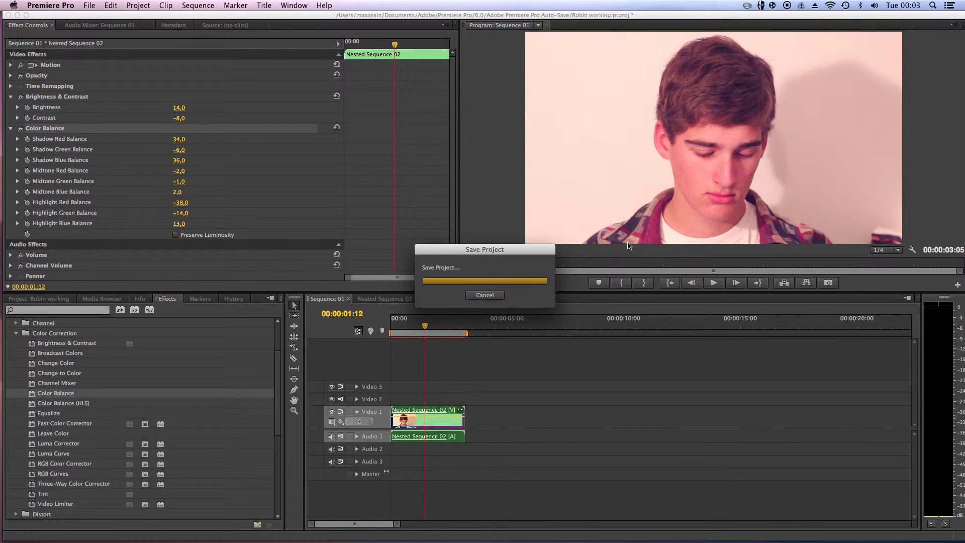
{"action": "left_click", "coordinate": [20, 128]}
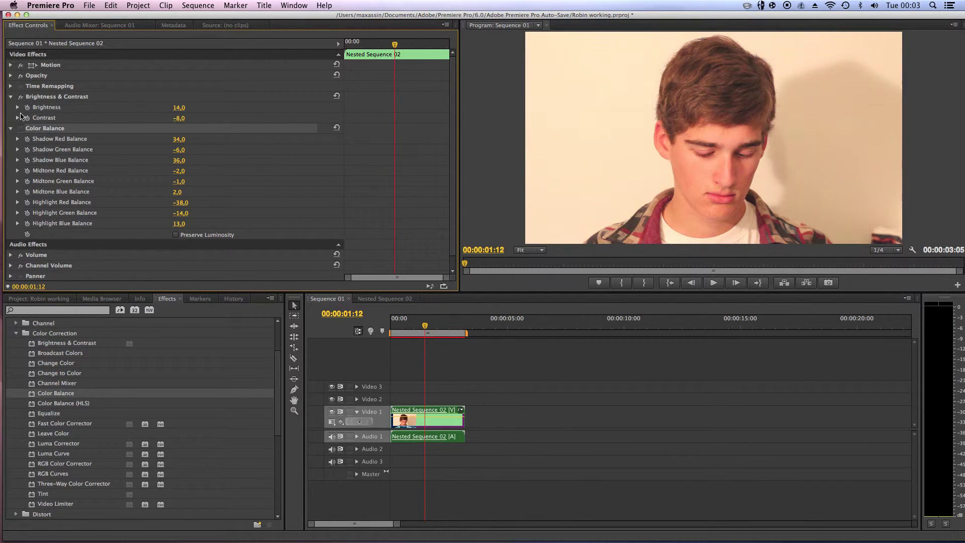
{"action": "left_click", "coordinate": [21, 96]}
{"action": "left_click", "coordinate": [21, 97]}
{"action": "left_click", "coordinate": [21, 128]}
Apply the RGB Curves effect to the nested clip on Video 1 and look over its settings and curve graphs.
{"action": "left_click_drag", "start_coordinate": [43, 474], "coordinate": [410, 408]}
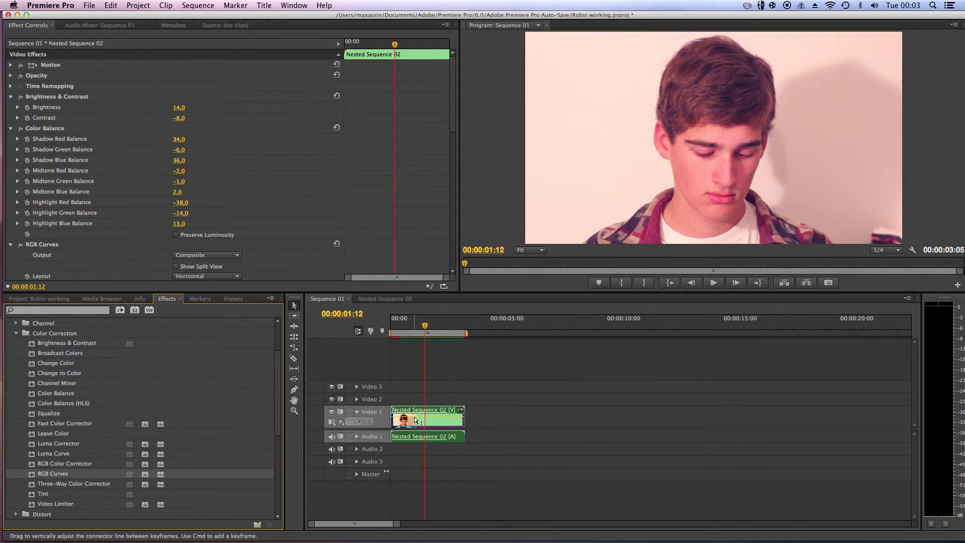
{"action": "scroll", "coordinate": [297, 241], "scroll_direction": "down", "scroll_amount": 5}
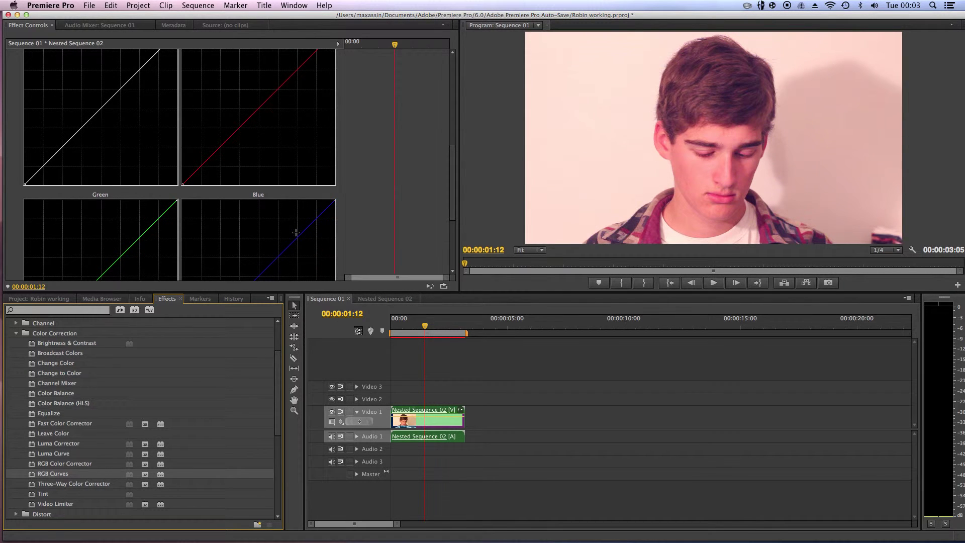
{"action": "scroll", "coordinate": [296, 232], "scroll_direction": "down", "scroll_amount": 5}
{"action": "scroll", "coordinate": [296, 233], "scroll_direction": "up", "scroll_amount": 10}
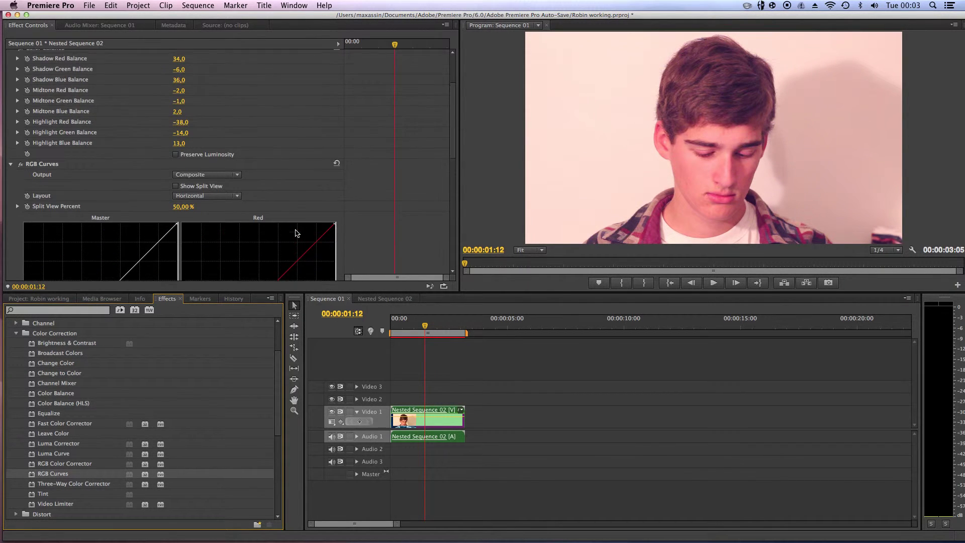
{"action": "scroll", "coordinate": [297, 232], "scroll_direction": "up", "scroll_amount": 3}
Compare the Color Balance channel settings with the Master, Red, Green and Blue graphs of RGB Curves.
{"action": "left_click", "coordinate": [54, 130]}
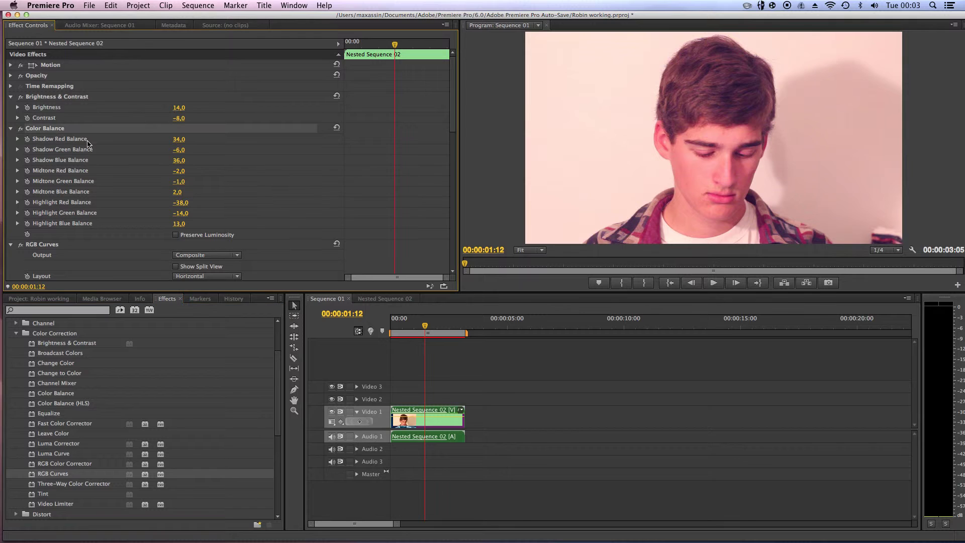
{"action": "scroll", "coordinate": [287, 245], "scroll_direction": "down", "scroll_amount": 5}
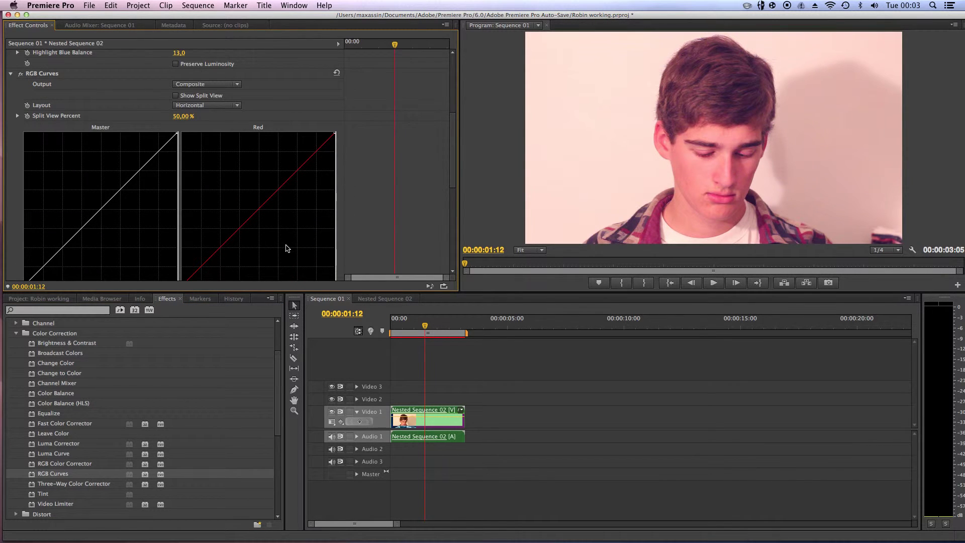
{"action": "left_click", "coordinate": [64, 76]}
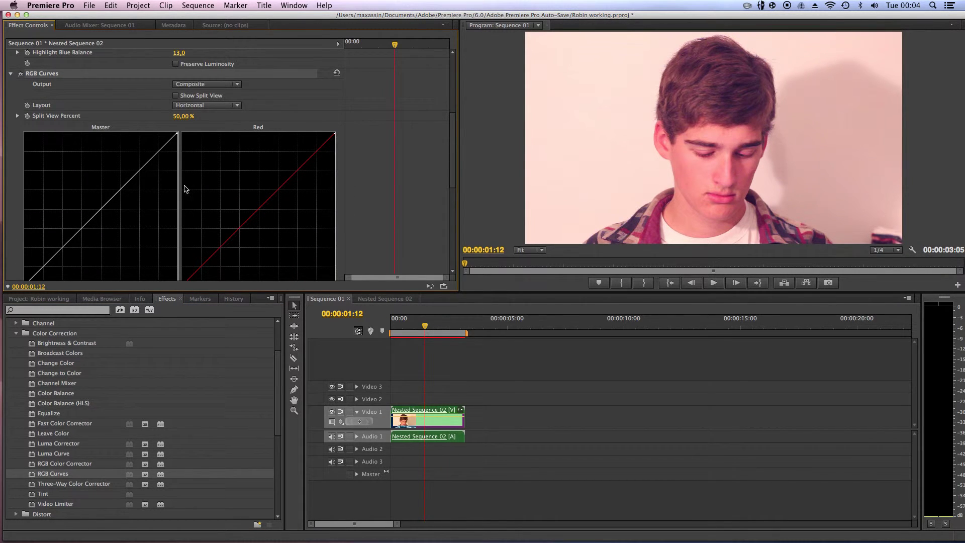
{"action": "scroll", "coordinate": [181, 192], "scroll_direction": "up", "scroll_amount": 3}
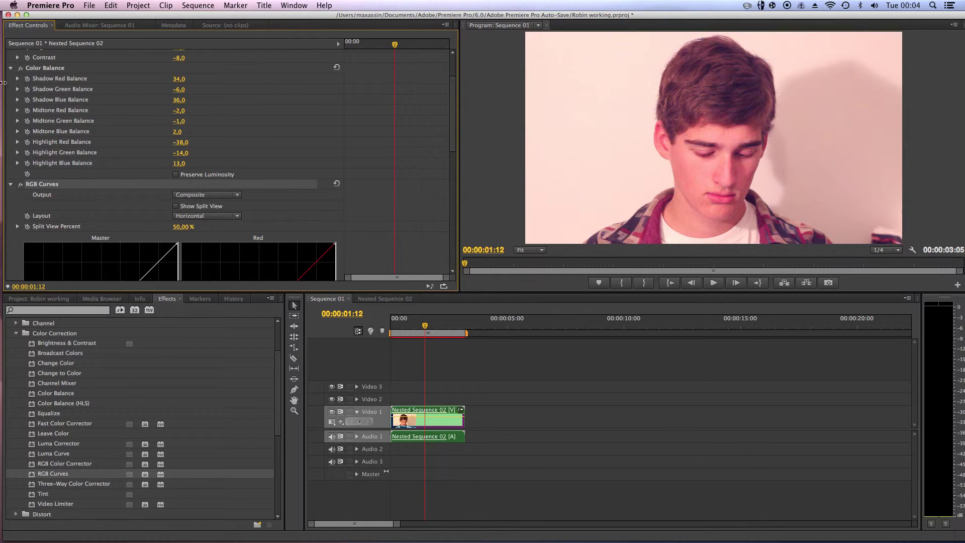
{"action": "left_click", "coordinate": [75, 68]}
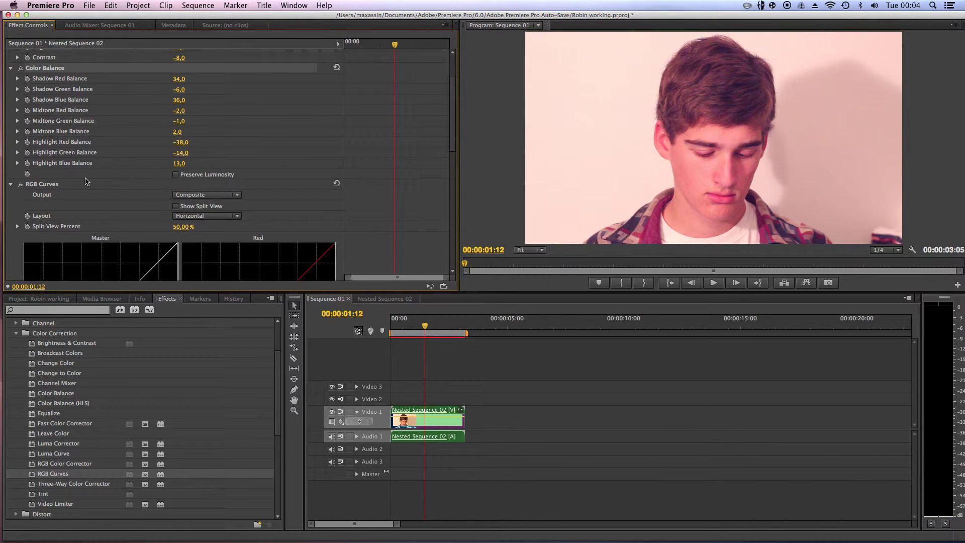
{"action": "scroll", "coordinate": [110, 206], "scroll_direction": "down", "scroll_amount": 5}
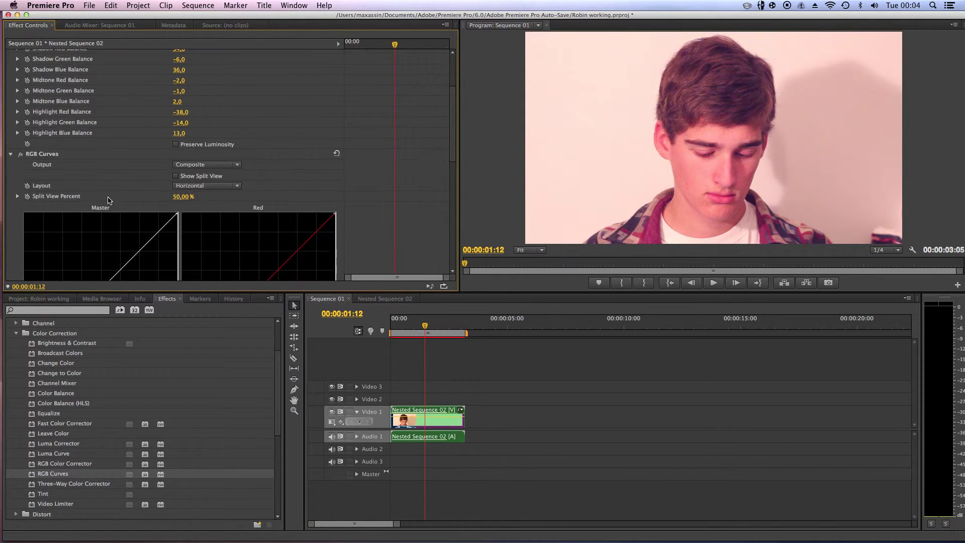
{"action": "scroll", "coordinate": [110, 201], "scroll_direction": "down", "scroll_amount": 2}
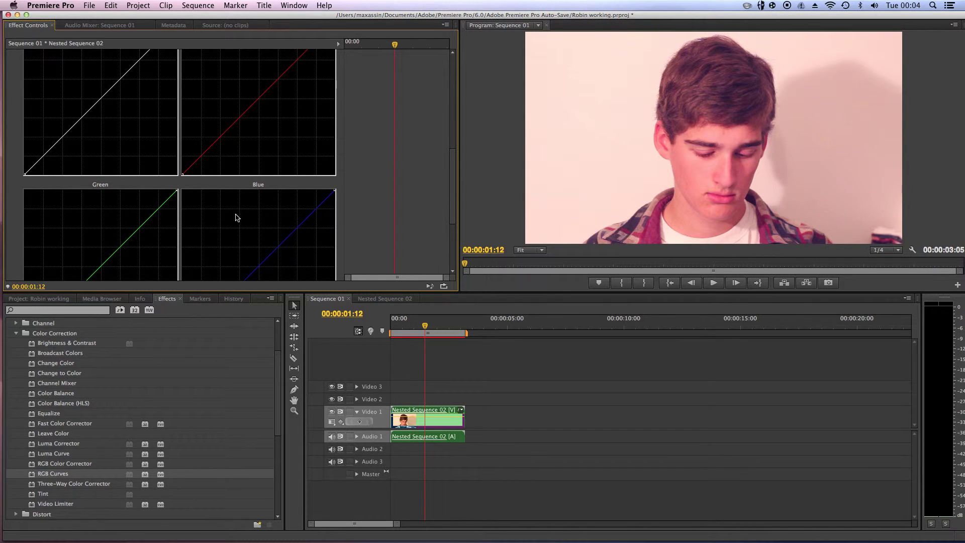
Raise the Master curve of RGB Curves with one control point in its upper half.
{"action": "scroll", "coordinate": [104, 246], "scroll_direction": "up", "scroll_amount": 3}
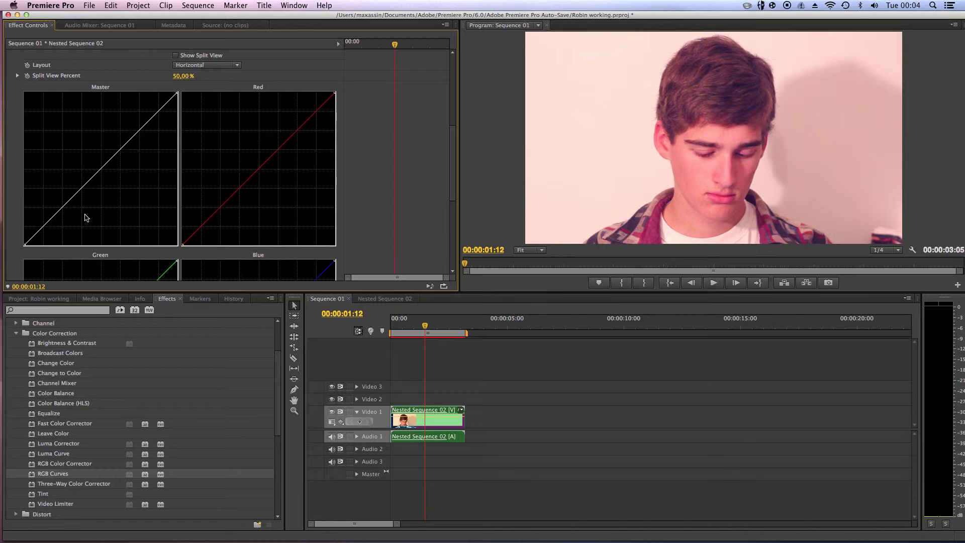
{"action": "mouse_move", "coordinate": [117, 151]}
{"action": "left_mouse_down"}
{"action": "mouse_move", "coordinate": [112, 134]}
{"action": "mouse_move", "coordinate": [116, 145]}
{"action": "mouse_move", "coordinate": [126, 136]}
{"action": "left_mouse_up"}
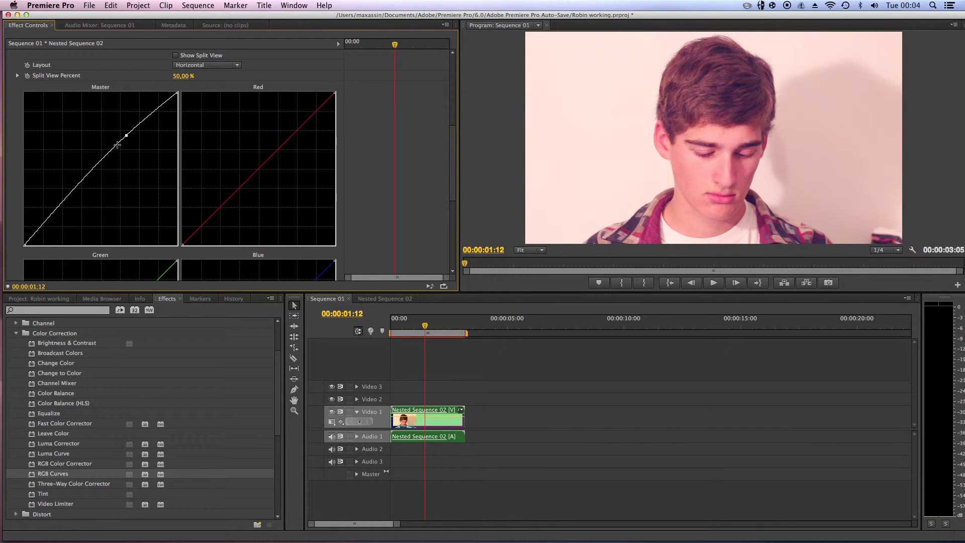
Try a steep, wavy Master curve with extra control points, and undo back to the single raised point.
{"action": "left_click", "coordinate": [115, 147]}
{"action": "left_click", "coordinate": [96, 169]}
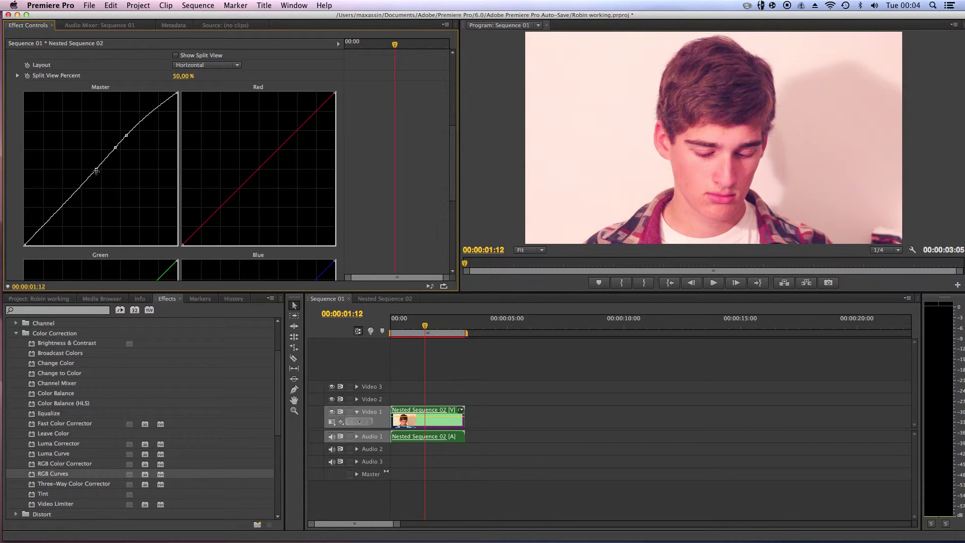
{"action": "left_click_drag", "start_coordinate": [96, 170], "coordinate": [139, 123]}
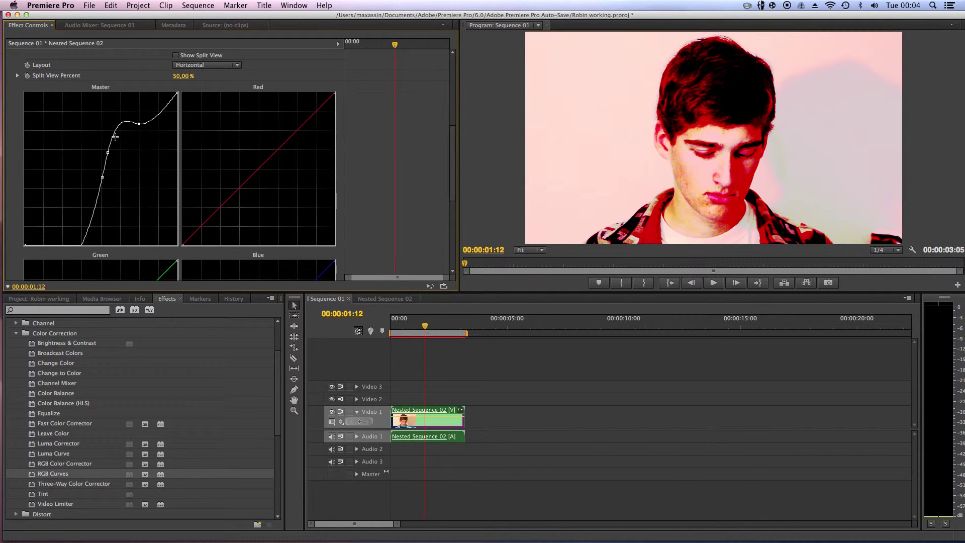
{"action": "key", "text": "super+z"}
{"action": "key", "text": "super+z"}
{"action": "key", "text": "super+z"}
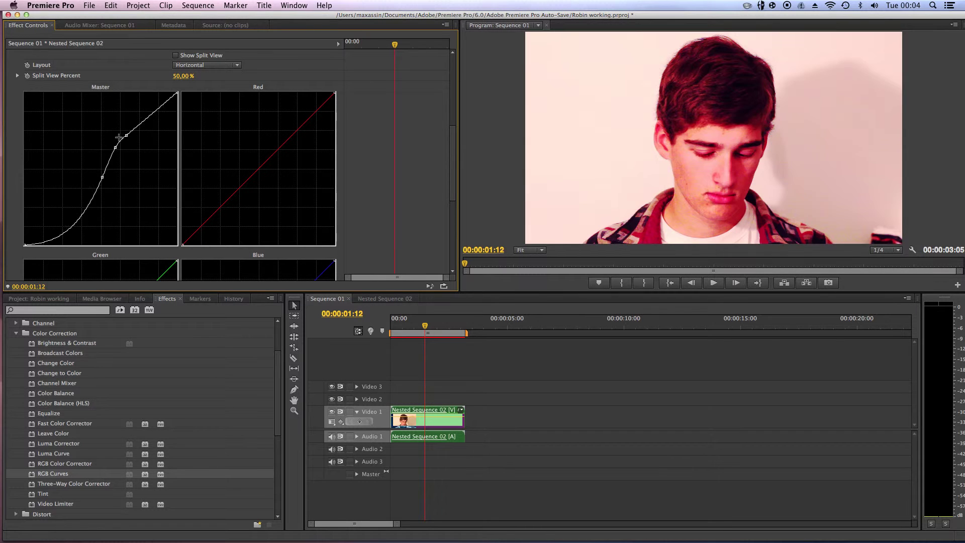
{"action": "key", "text": "super+z"}
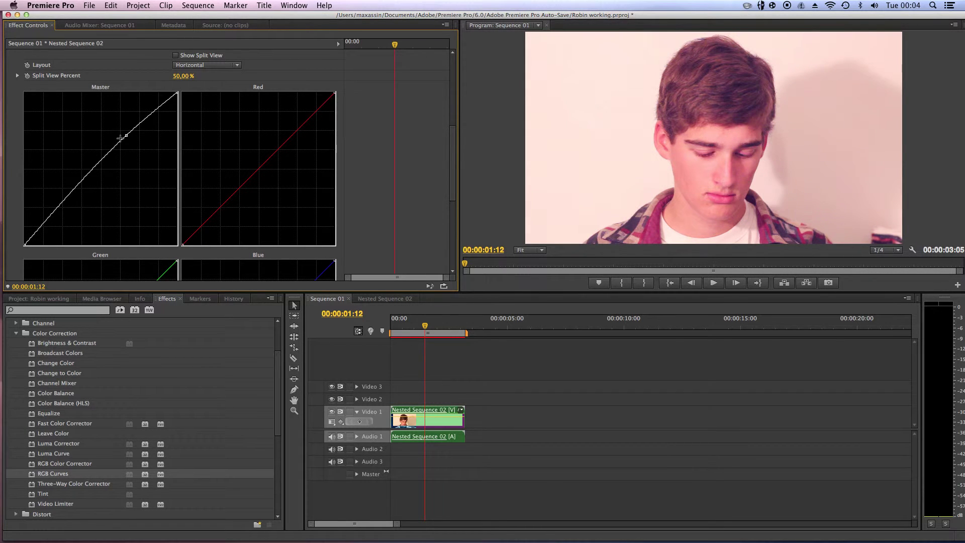
Lower the Red curve slightly near its middle and add a control point to the upper half of the Blue curve.
{"action": "left_click_drag", "start_coordinate": [263, 167], "coordinate": [265, 168]}
{"action": "scroll", "coordinate": [266, 171], "scroll_direction": "down", "scroll_amount": 5}
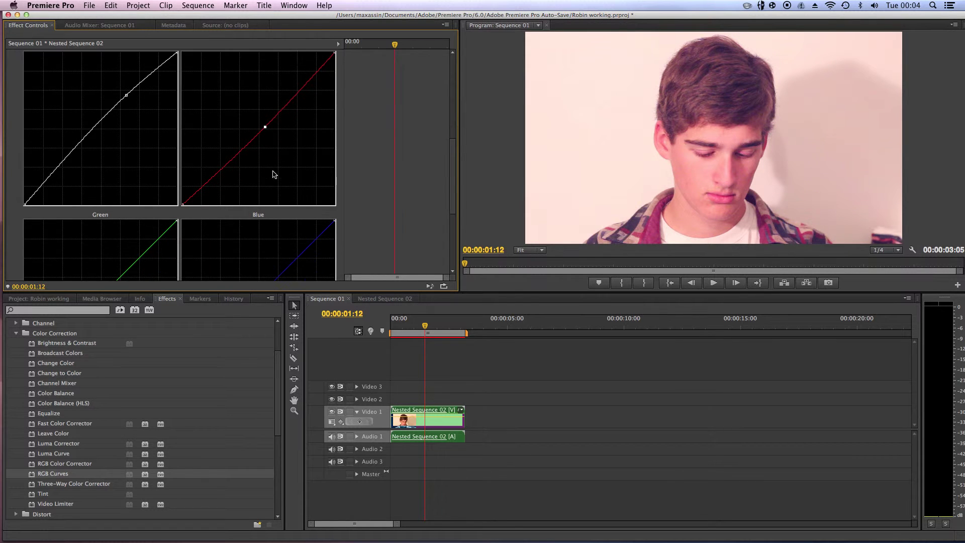
{"action": "mouse_move", "coordinate": [276, 227]}
{"action": "left_mouse_down"}
{"action": "mouse_move", "coordinate": [278, 236]}
{"action": "mouse_move", "coordinate": [270, 220]}
{"action": "mouse_move", "coordinate": [279, 226]}
{"action": "left_mouse_up"}
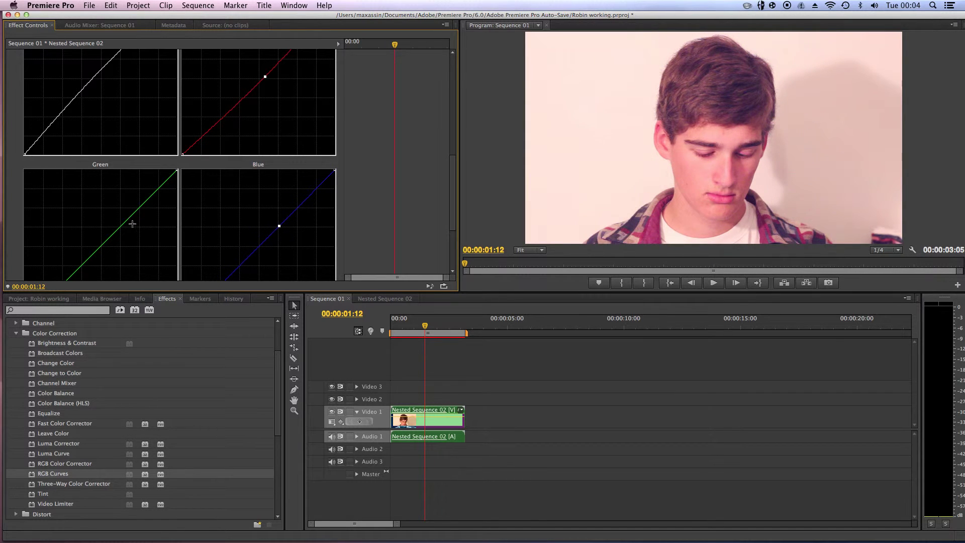
Lower the Green curve of RGB Curves slightly with one control point above its middle, and review the applied effects.
{"action": "left_click_drag", "start_coordinate": [126, 223], "coordinate": [124, 231]}
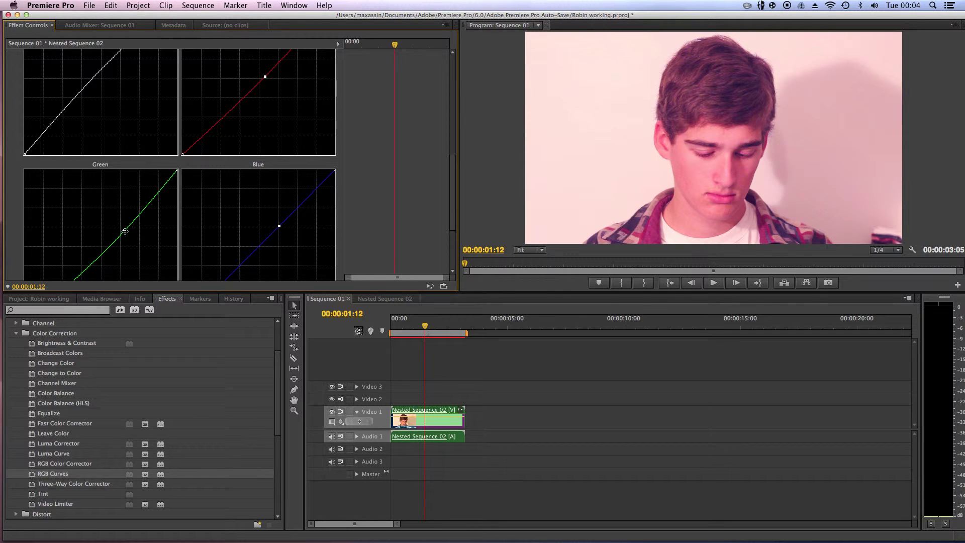
{"action": "scroll", "coordinate": [269, 228], "scroll_direction": "up", "scroll_amount": 10}
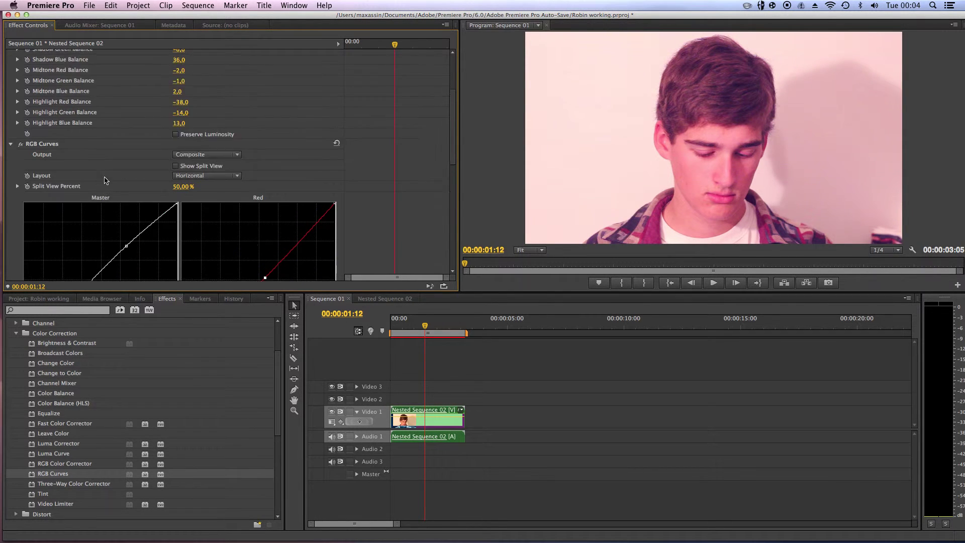
{"action": "left_click", "coordinate": [44, 196]}
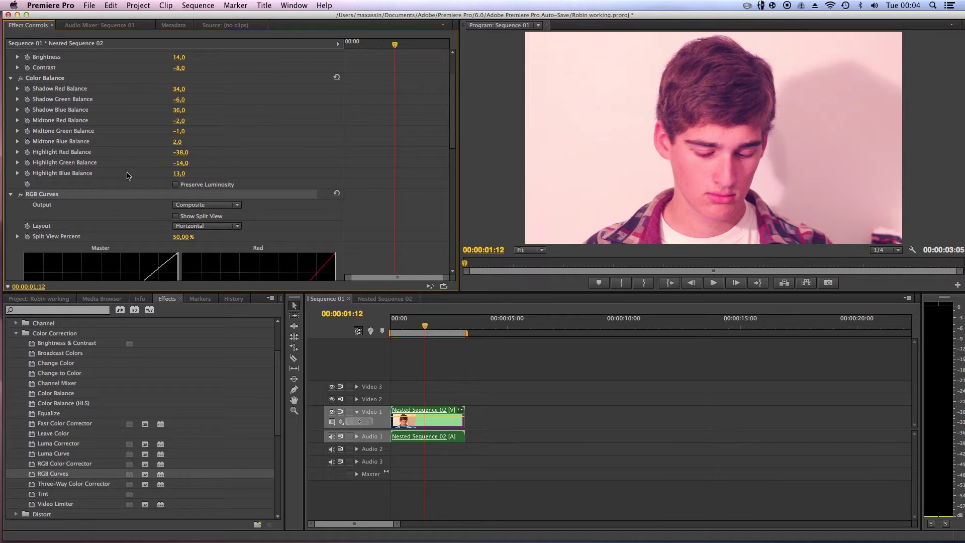
{"action": "scroll", "coordinate": [149, 195], "scroll_direction": "down", "scroll_amount": 10}
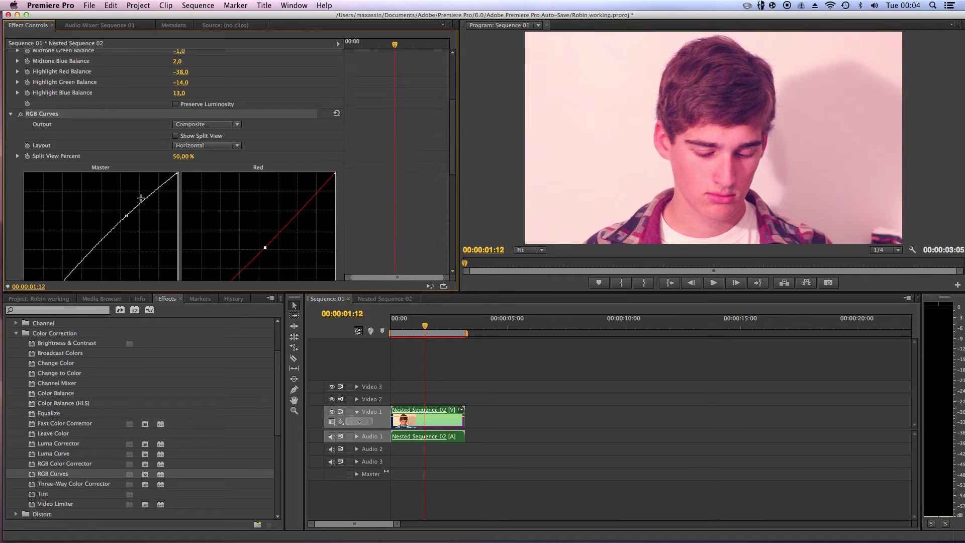
{"action": "scroll", "coordinate": [136, 226], "scroll_direction": "up", "scroll_amount": 10}
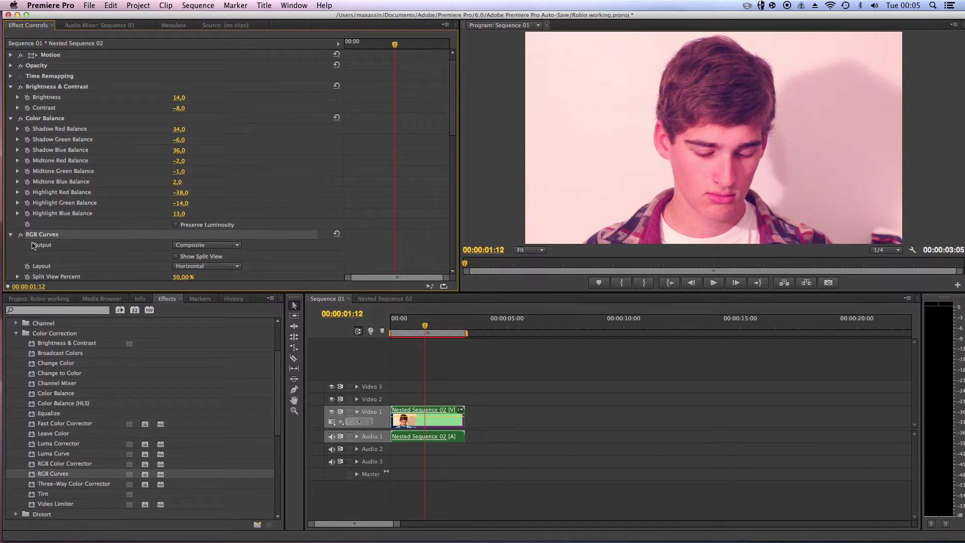
{"action": "left_click", "coordinate": [74, 87]}
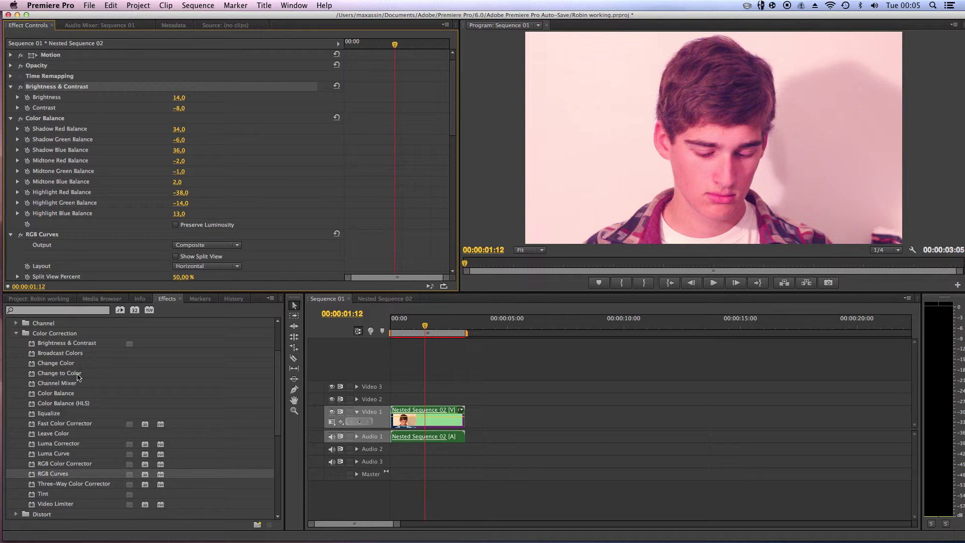
Add Change Color to the nested sequence with Hue Transform 4, Lightness Transform 86, Saturation Transform 100, Matching Tolerance 35% and Matching Softness 42%.
{"action": "left_click_drag", "start_coordinate": [78, 361], "coordinate": [408, 409]}
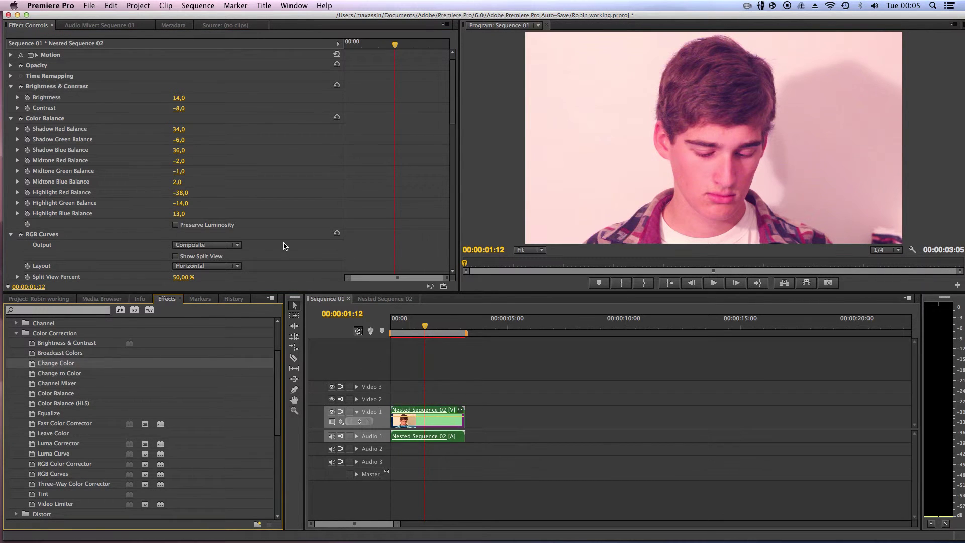
{"action": "scroll", "coordinate": [204, 230], "scroll_direction": "down", "scroll_amount": 10}
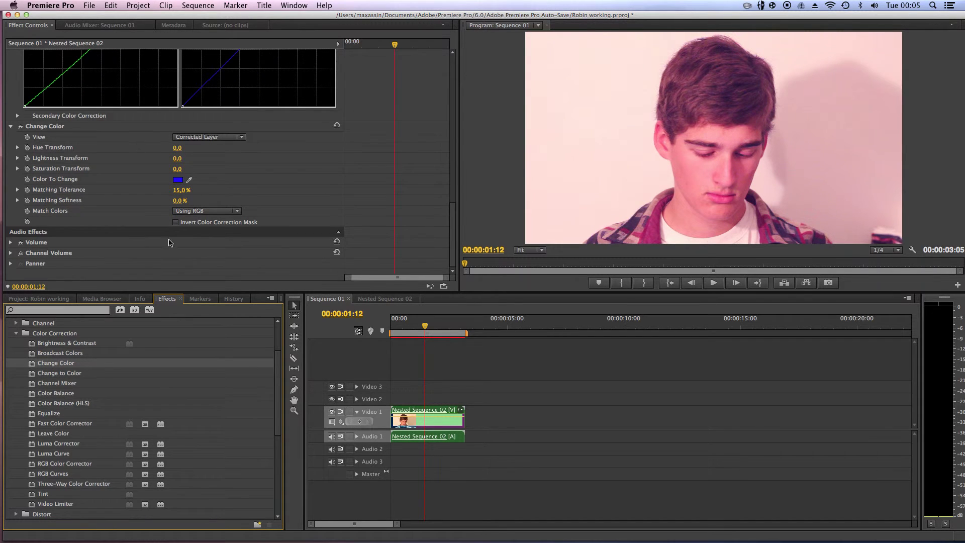
{"action": "left_click_drag", "start_coordinate": [177, 148], "coordinate": [228, 170]}
{"action": "mouse_move", "coordinate": [178, 201]}
{"action": "left_mouse_down"}
{"action": "mouse_move", "coordinate": [200, 201]}
{"action": "mouse_move", "coordinate": [191, 191]}
{"action": "left_mouse_up"}
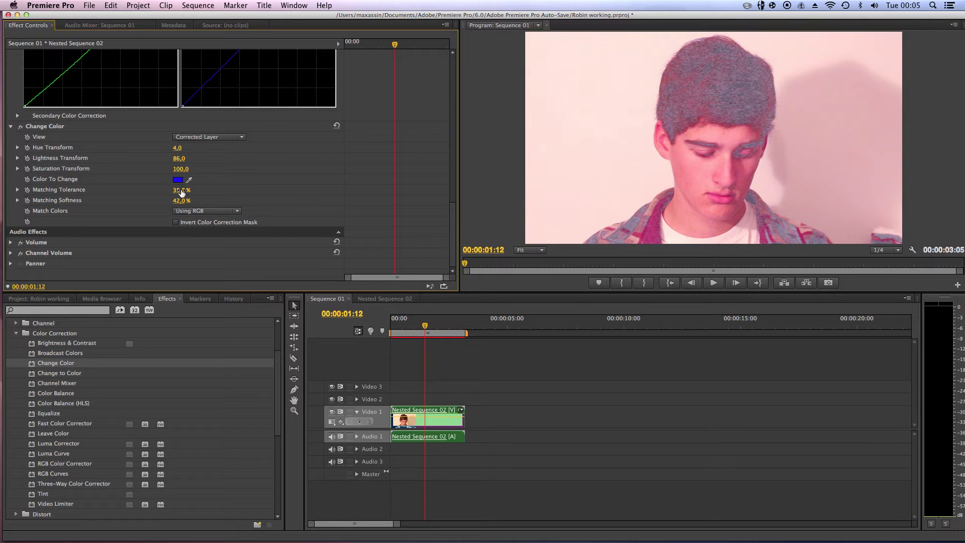
Switch off the Change Color effect on the nested sequence, cancelling the preview render.
{"action": "left_click", "coordinate": [37, 127]}
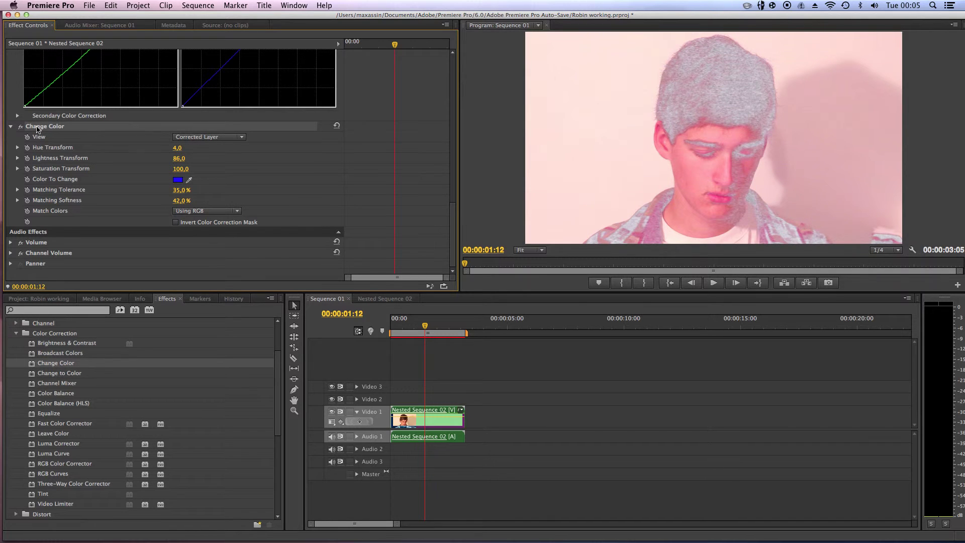
{"action": "key", "text": "Return"}
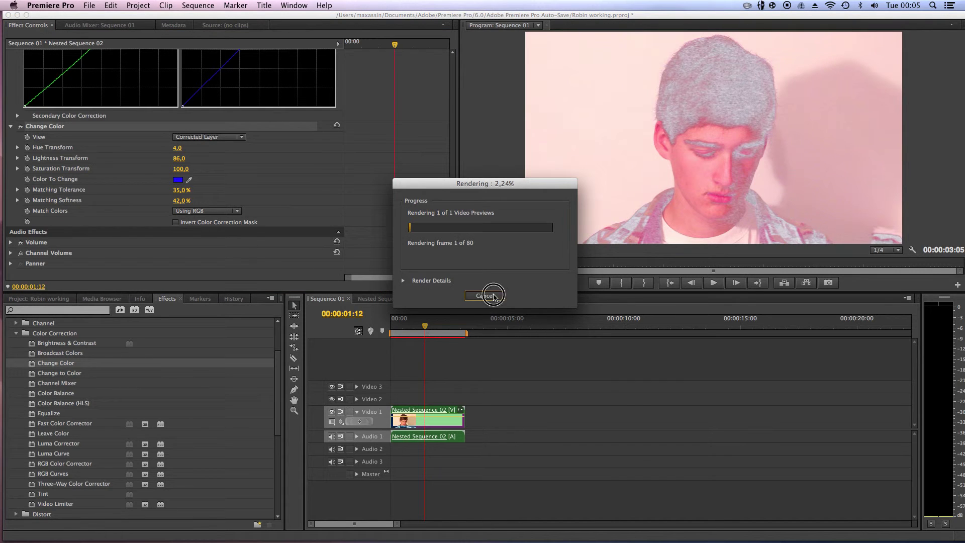
{"action": "left_click", "coordinate": [493, 296]}
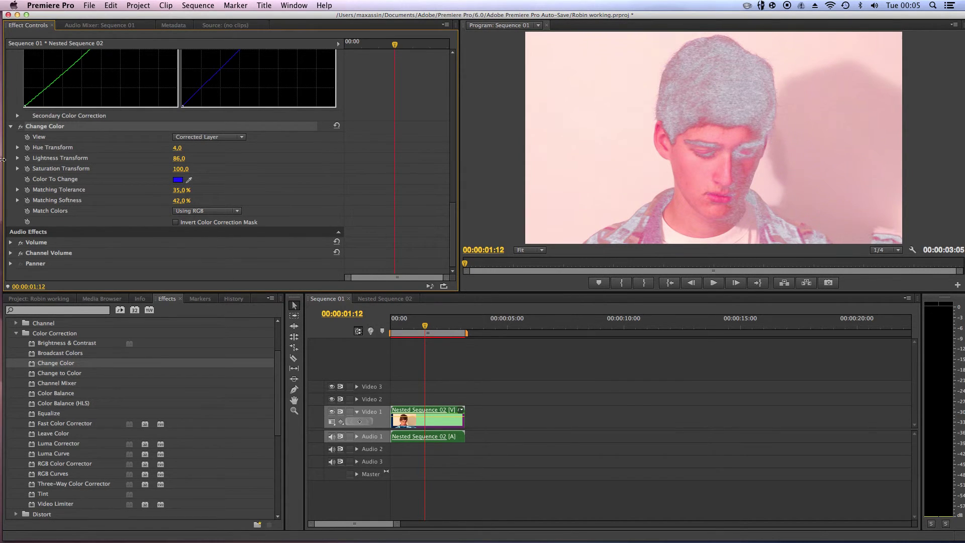
{"action": "left_click", "coordinate": [20, 126]}
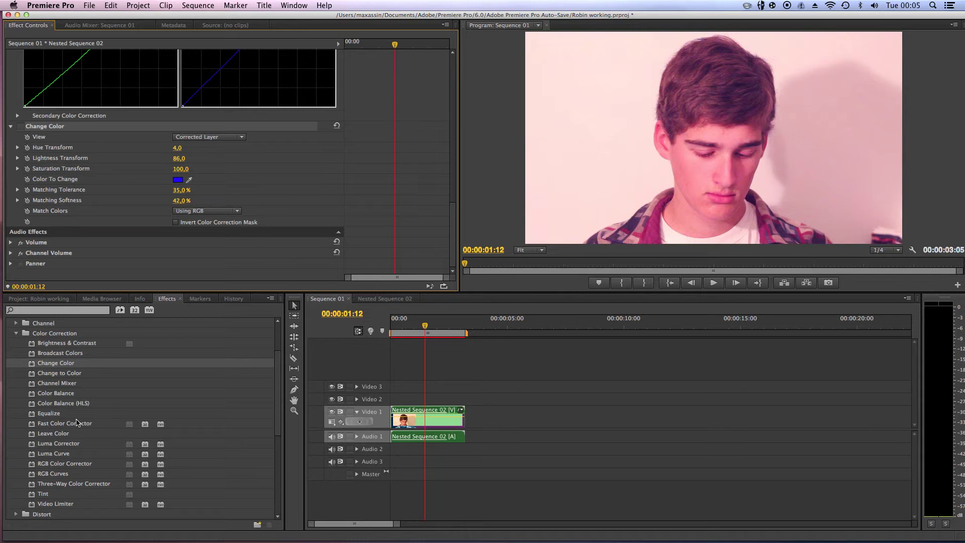
Compare the image with Brightness & Contrast and Color Balance switched off and back on.
{"action": "scroll", "coordinate": [155, 259], "scroll_direction": "up", "scroll_amount": 10}
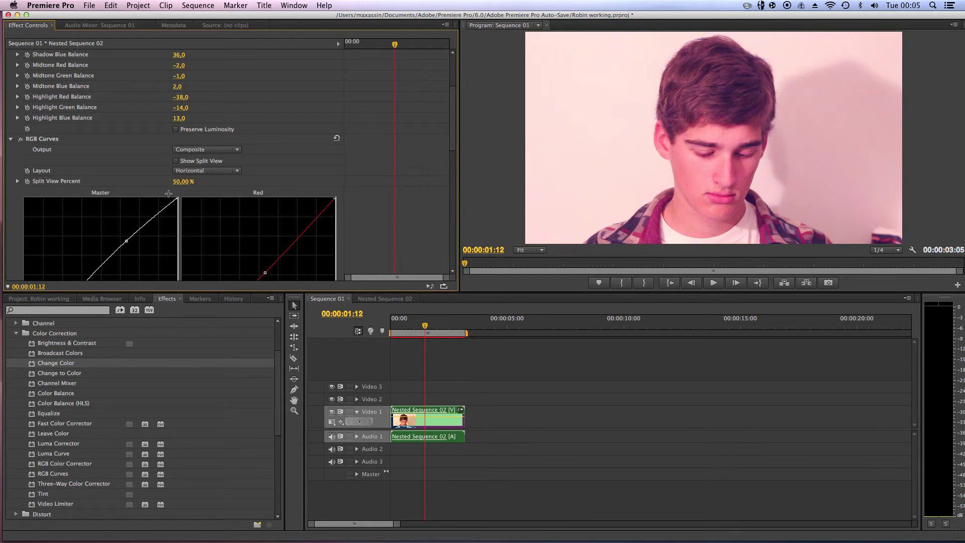
{"action": "scroll", "coordinate": [169, 192], "scroll_direction": "up", "scroll_amount": 5}
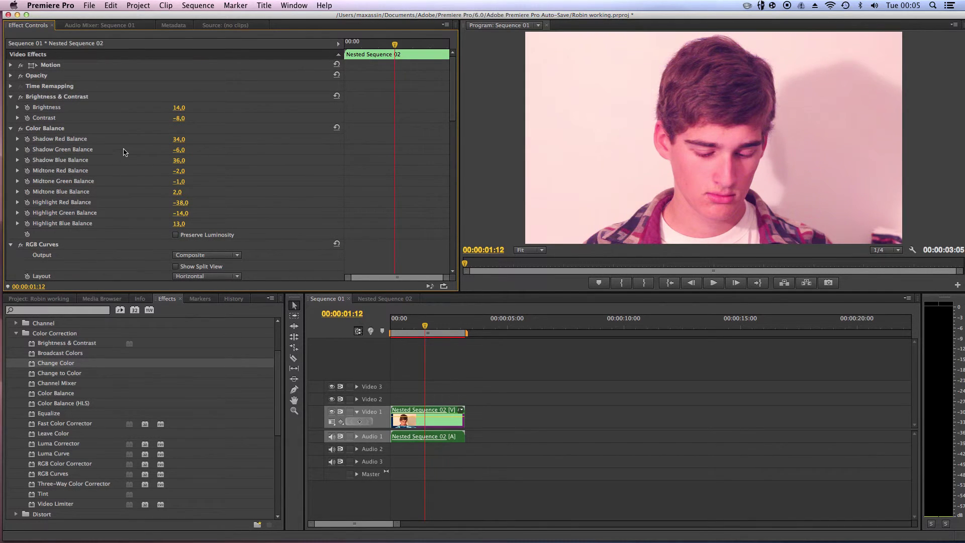
{"action": "left_click", "coordinate": [21, 128]}
{"action": "left_click", "coordinate": [20, 96]}
{"action": "left_click", "coordinate": [21, 129]}
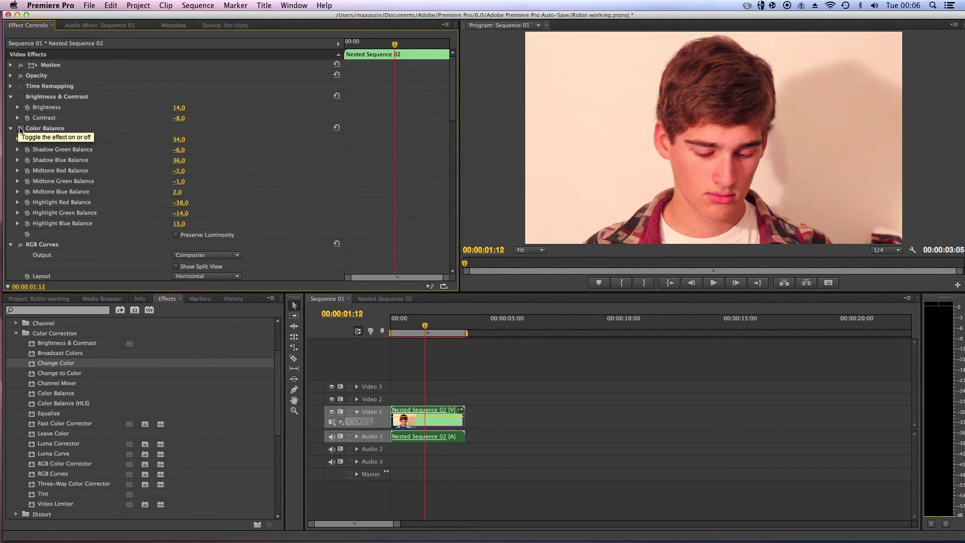
{"action": "left_click", "coordinate": [20, 96]}
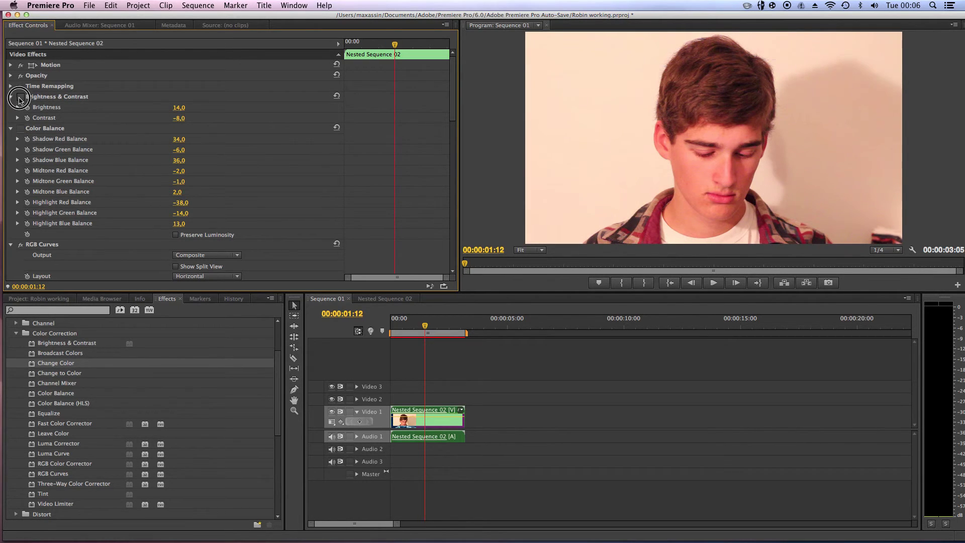
{"action": "left_click", "coordinate": [21, 128]}
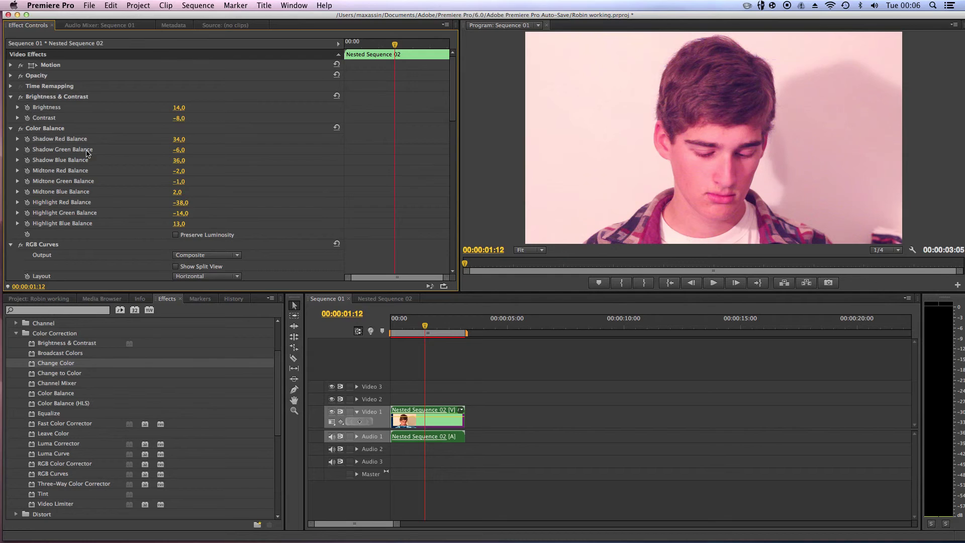
Switch off the RGB Curves effect and compare the image with Brightness & Contrast off and on again.
{"action": "scroll", "coordinate": [63, 196], "scroll_direction": "down", "scroll_amount": 5}
{"action": "left_click", "coordinate": [20, 174]}
{"action": "scroll", "coordinate": [89, 181], "scroll_direction": "up", "scroll_amount": 5}
{"action": "scroll", "coordinate": [76, 237], "scroll_direction": "down", "scroll_amount": 1}
{"action": "left_click", "coordinate": [21, 88]}
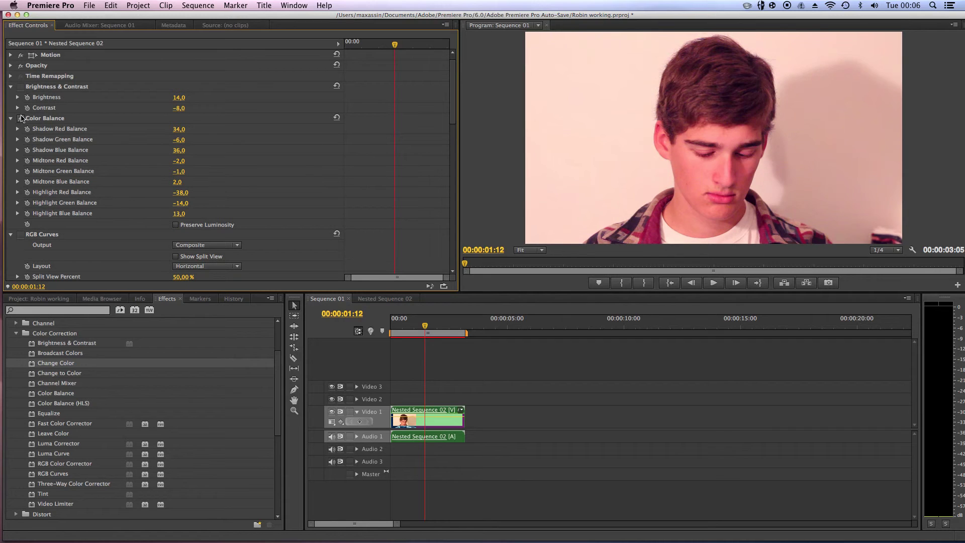
{"action": "left_click", "coordinate": [20, 87]}
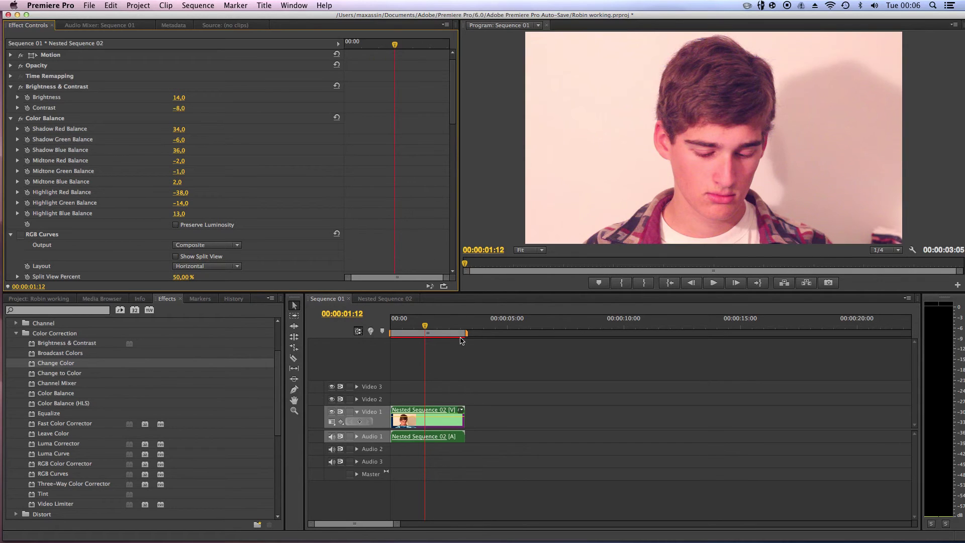
{"action": "left_click", "coordinate": [483, 152]}
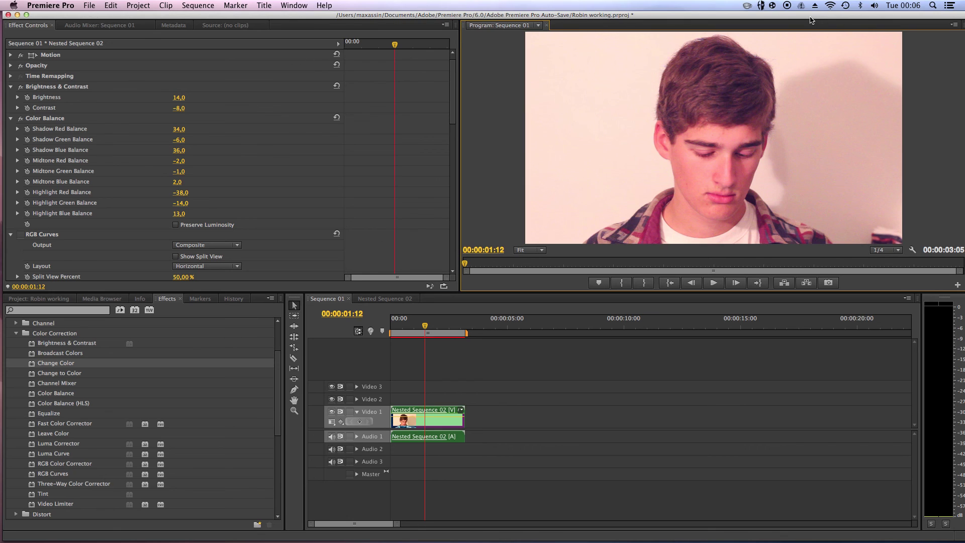
{"action": "key", "text": "super+Tab"}
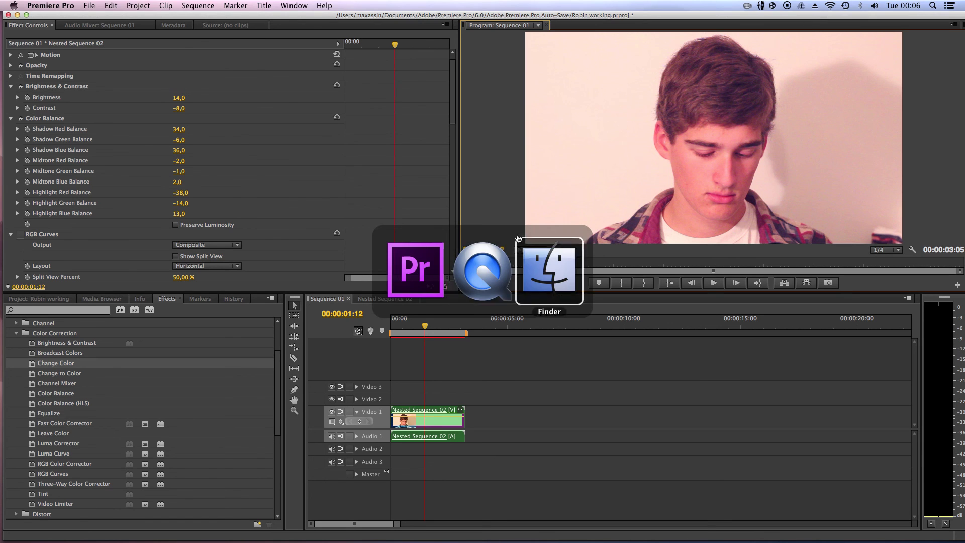